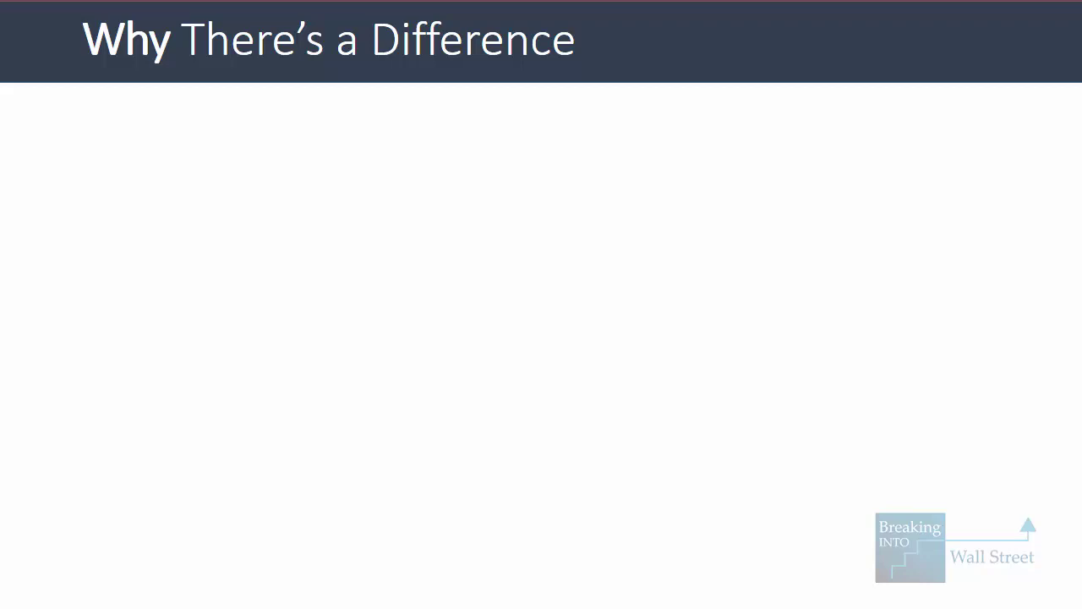
Step: Show the first bullet, '$100 more Cash or $100 less Debt', on the Why There's a Difference slide
key(Right)
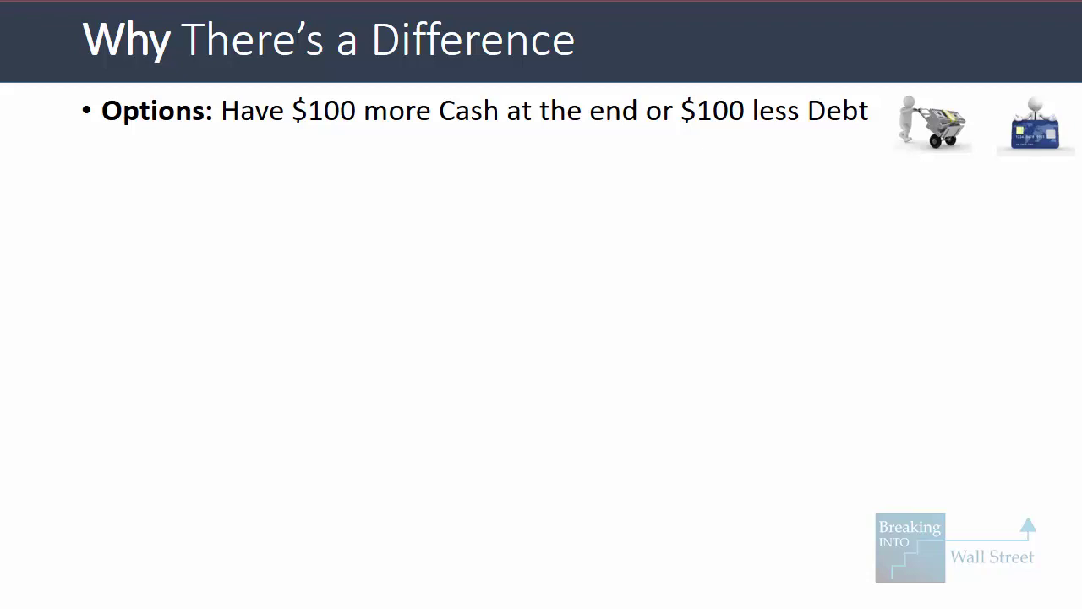
Step: Reveal the Exit bullet about subtracting Net Debt and switch to the 109-15-LBO-Model-Cash-Flow.xlsx workbook
key(Right)
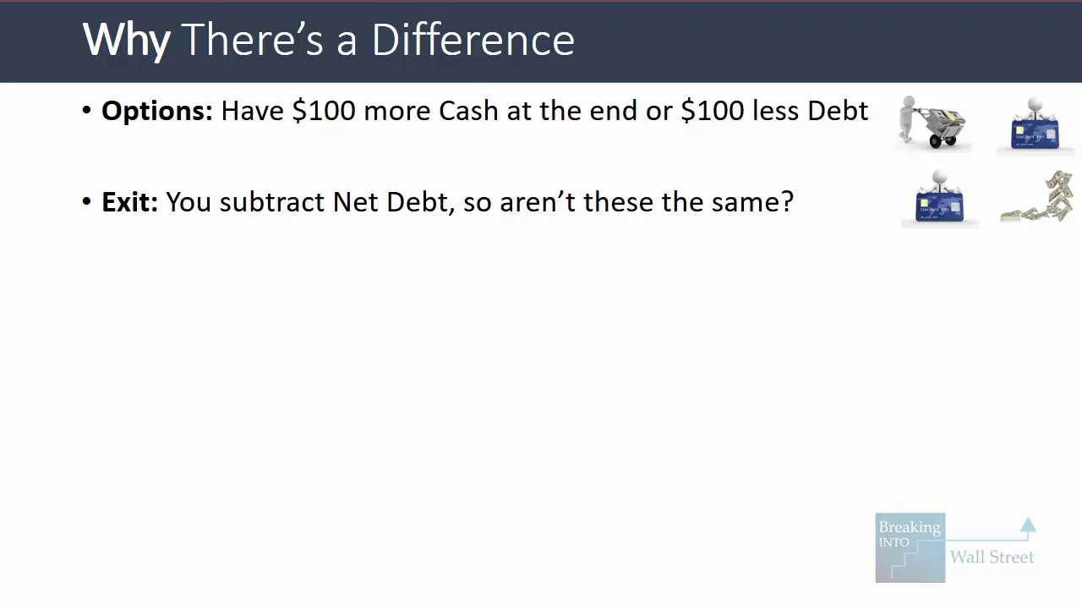
key(alt+Tab)
Step: Set the Year 5 Debt Balance in K47 to 207, note the MoM and IRR, then undo
scroll(556, 487, down, 6)
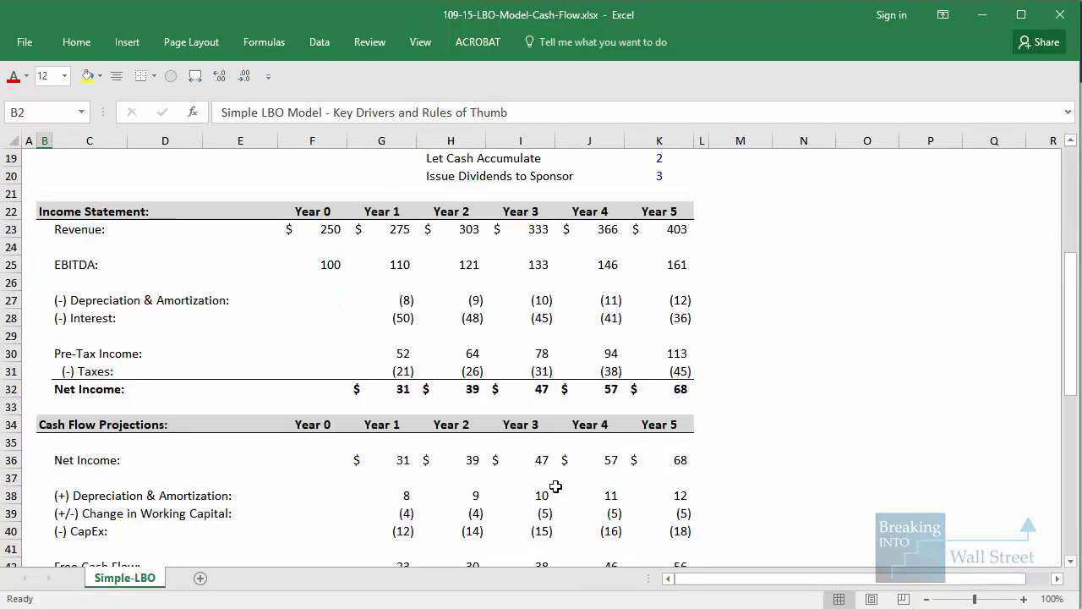
scroll(555, 487, down, 7)
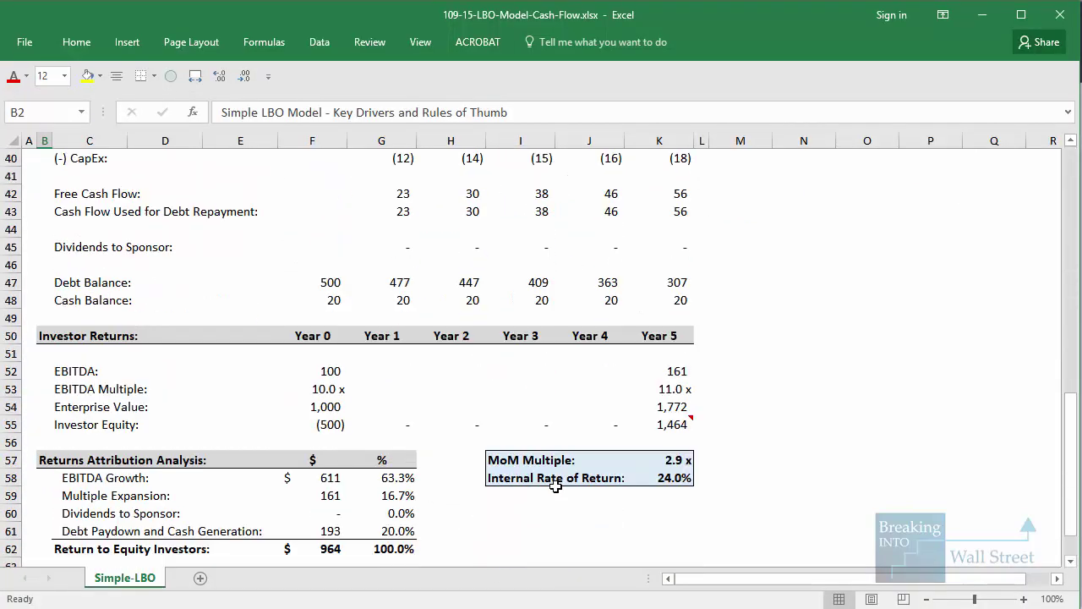
click(683, 282)
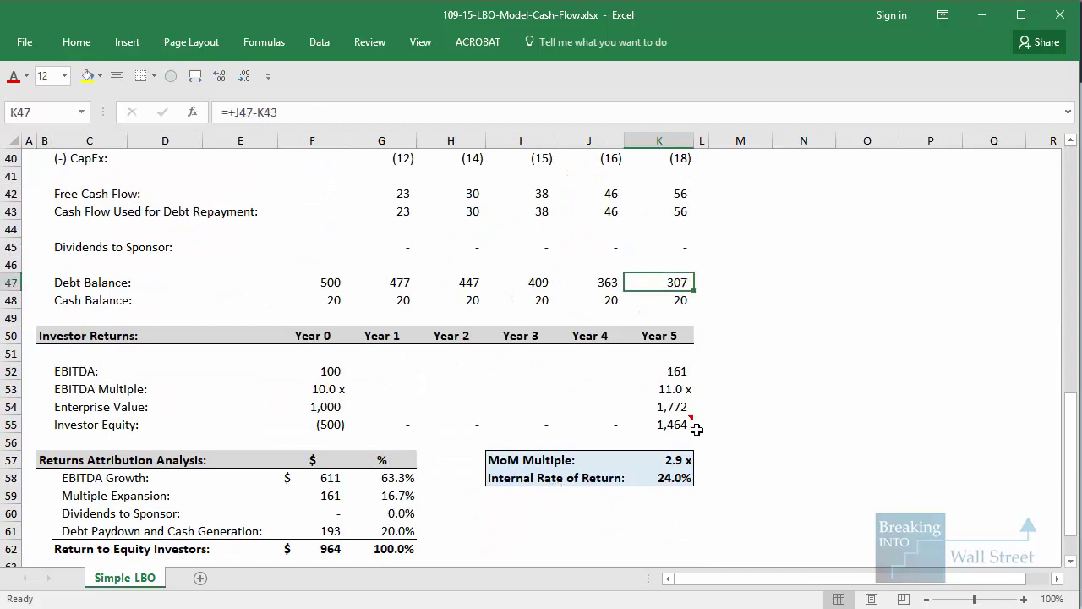
scroll(697, 430, down, 2)
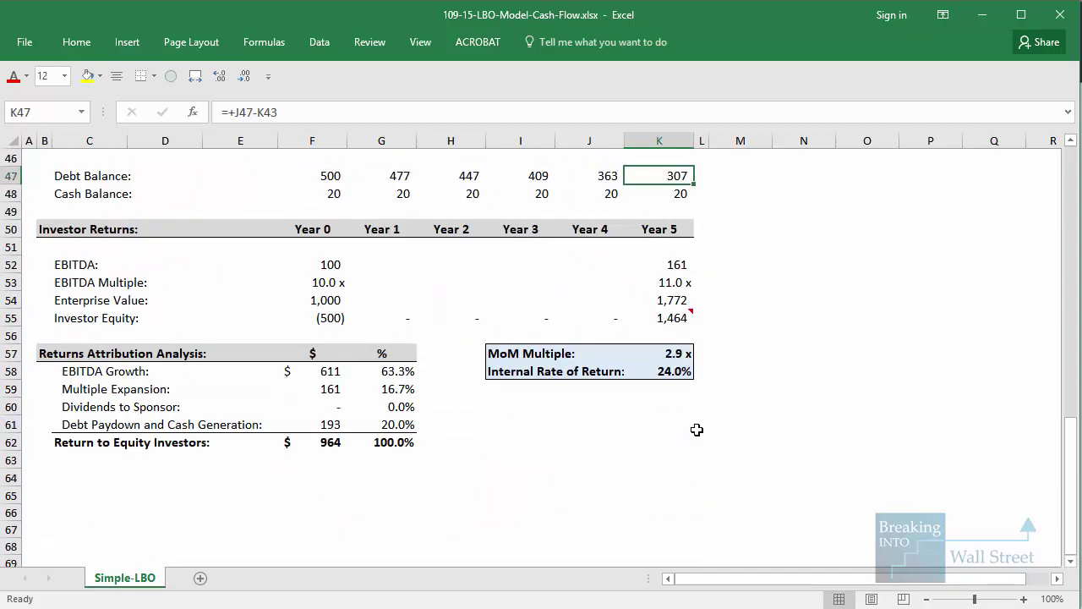
text(207)
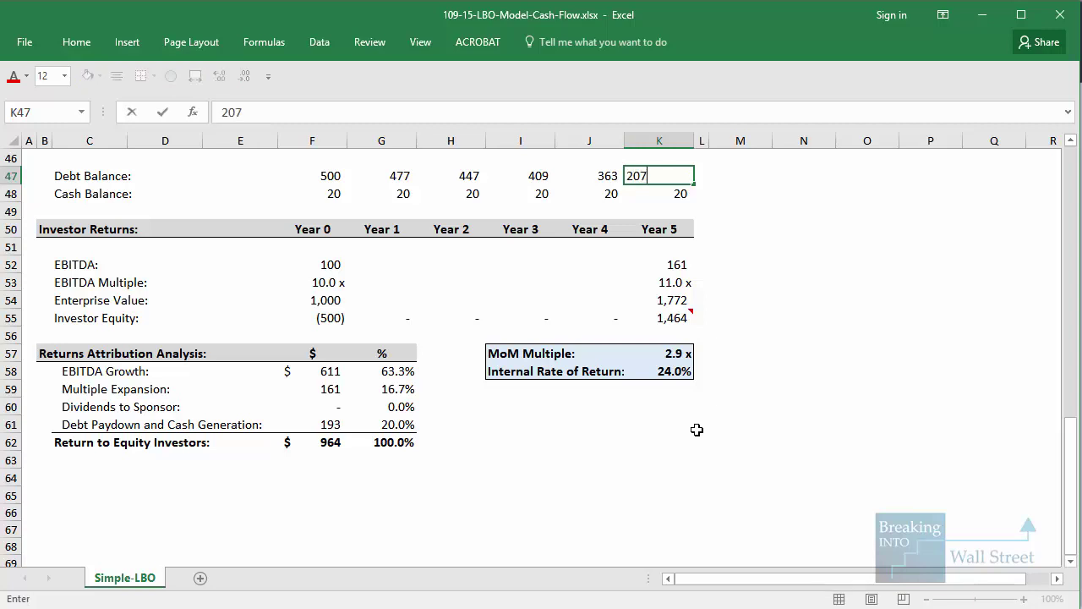
key(ctrl+Return)
drag(654, 347, 707, 395)
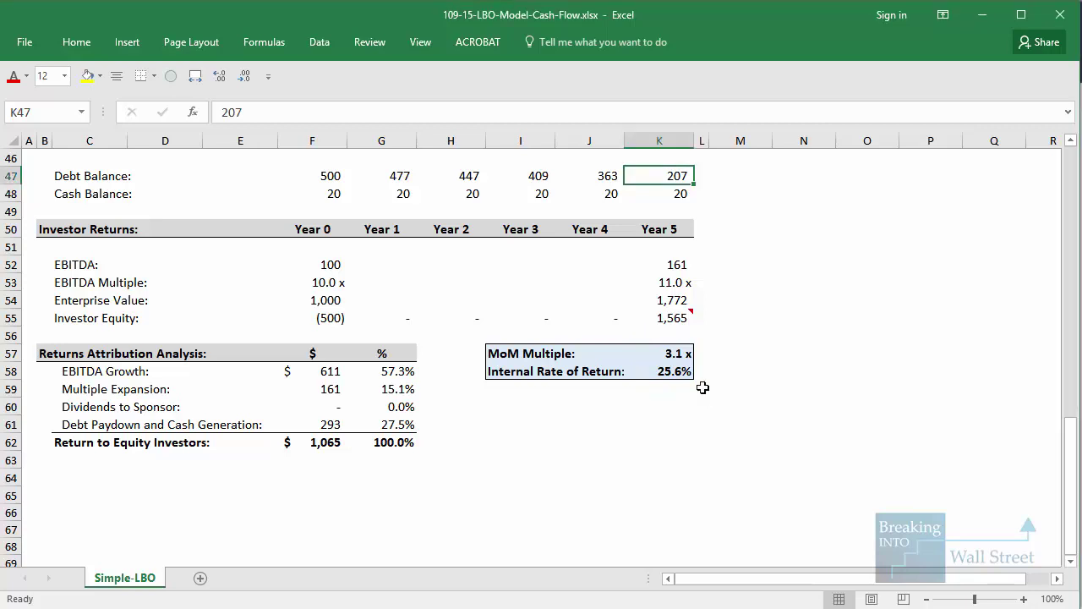
key(ctrl+z)
key(Down)
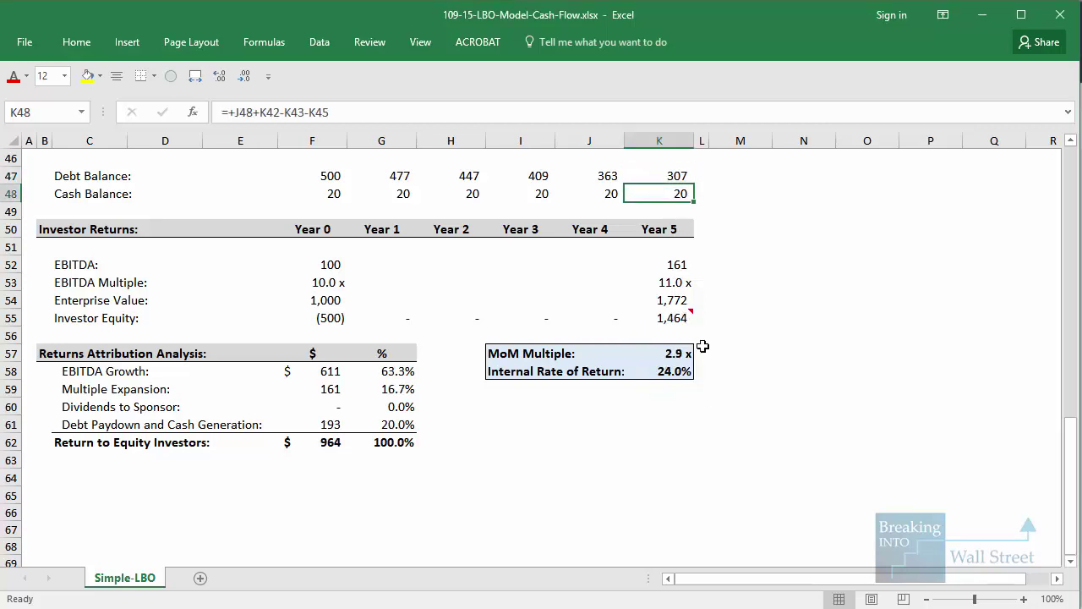
Step: Set the Year 5 Cash Balance in K48 to 120, note the 25.6% IRR, then undo
key(F2)
key(Escape)
text(120)
key(ctrl+Return)
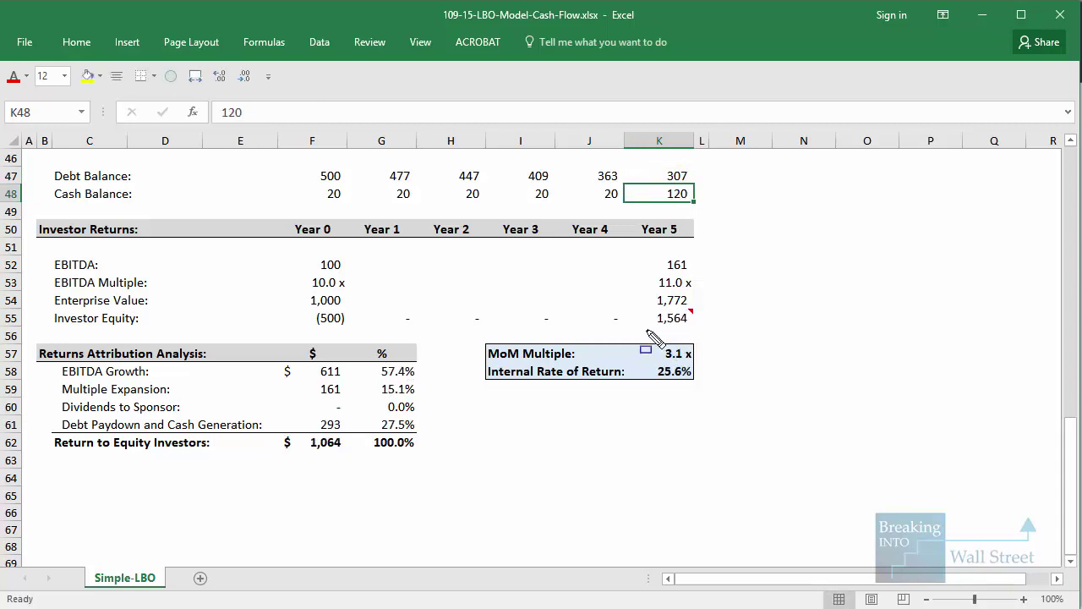
drag(646, 330, 704, 403)
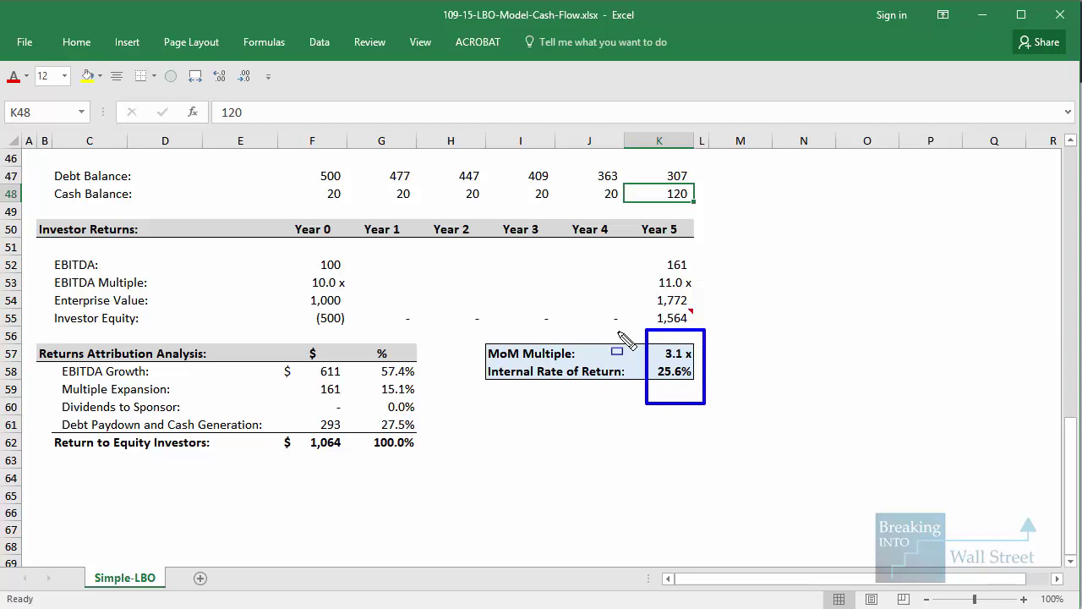
key(Escape)
key(ctrl+z)
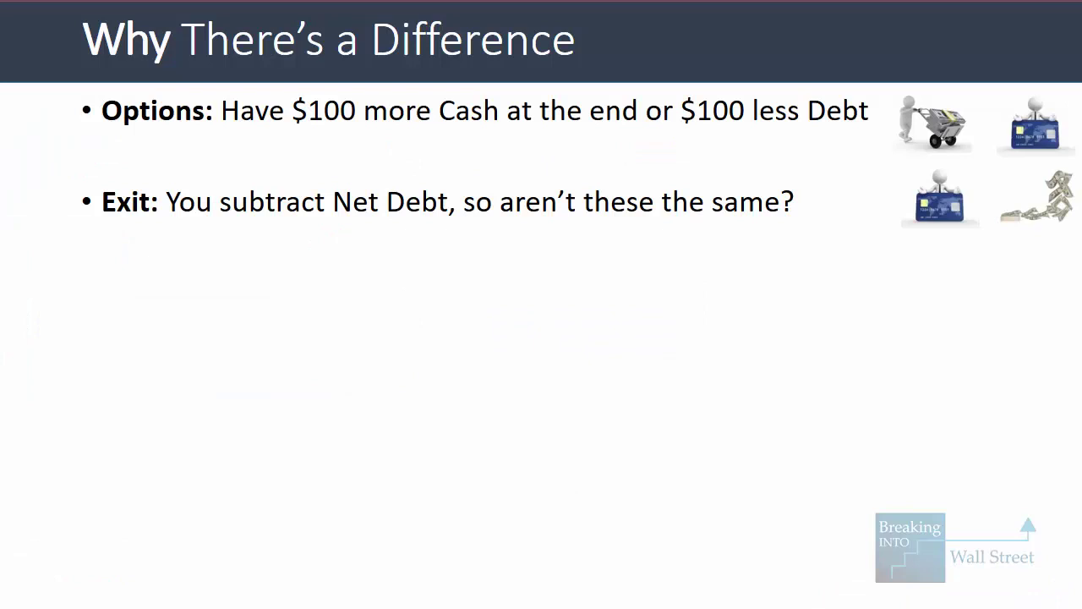
Step: Show the 'No!' bullet: repaying debt reduces interest expense during the holding period
key(Right)
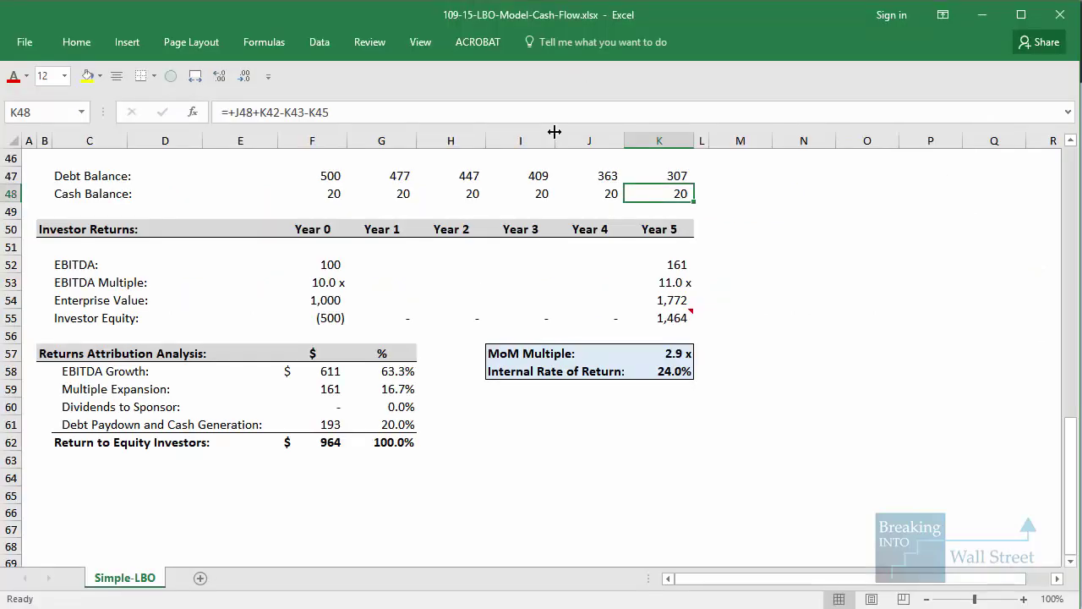
scroll(524, 348, up, 15)
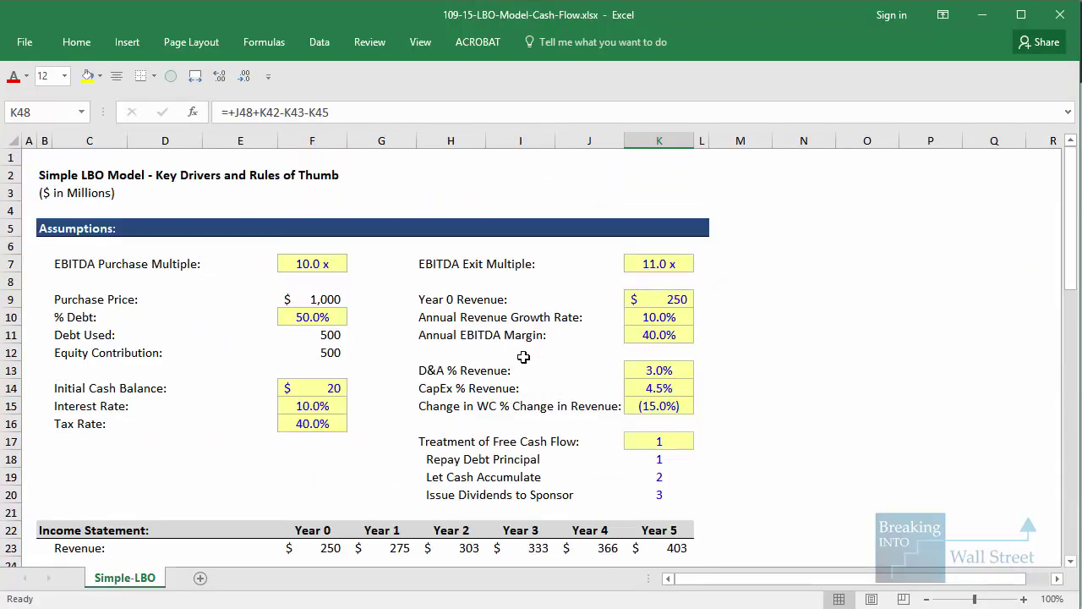
Step: Set the Treatment of Free Cash Flow in K17 to 2, Let Cash Accumulate
click(528, 441)
scroll(527, 427, down, 1)
click(833, 495)
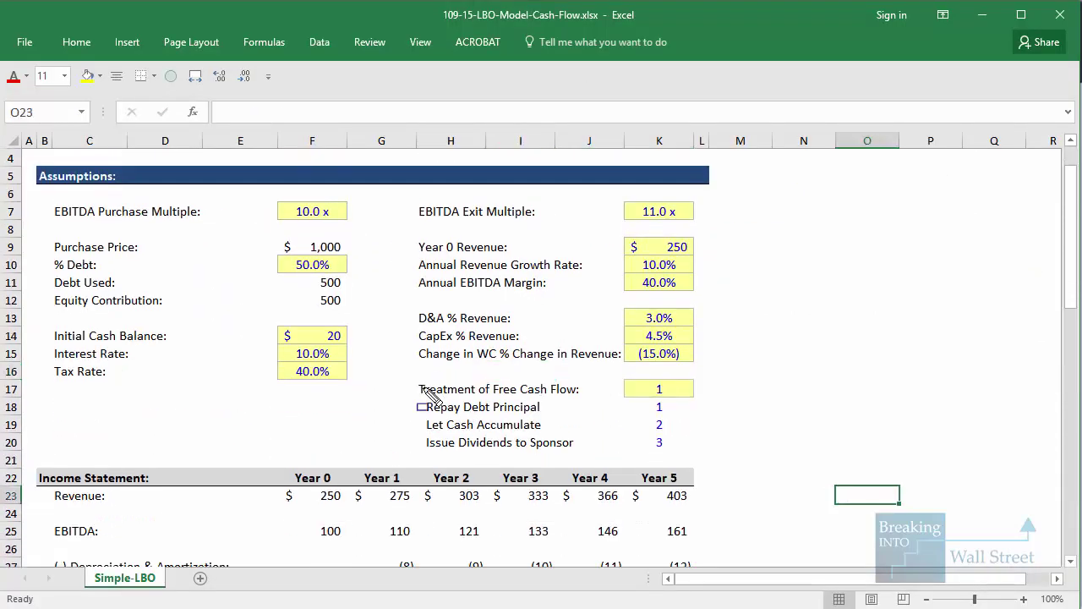
mouse_move(406, 372)
mouse_down()
mouse_move(707, 515)
mouse_move(734, 471)
mouse_up()
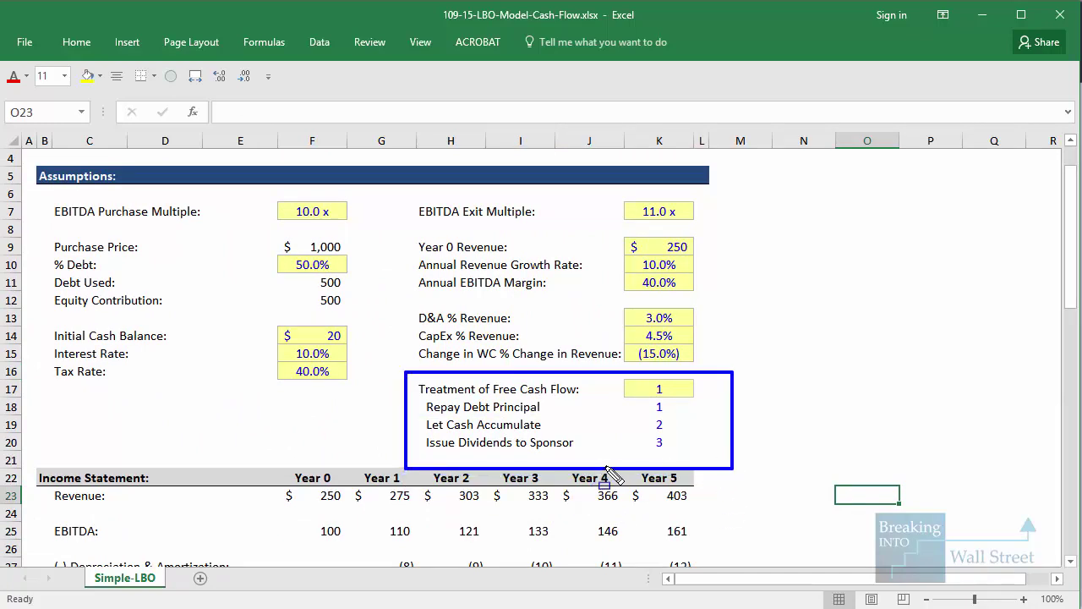
scroll(668, 440, down, 1)
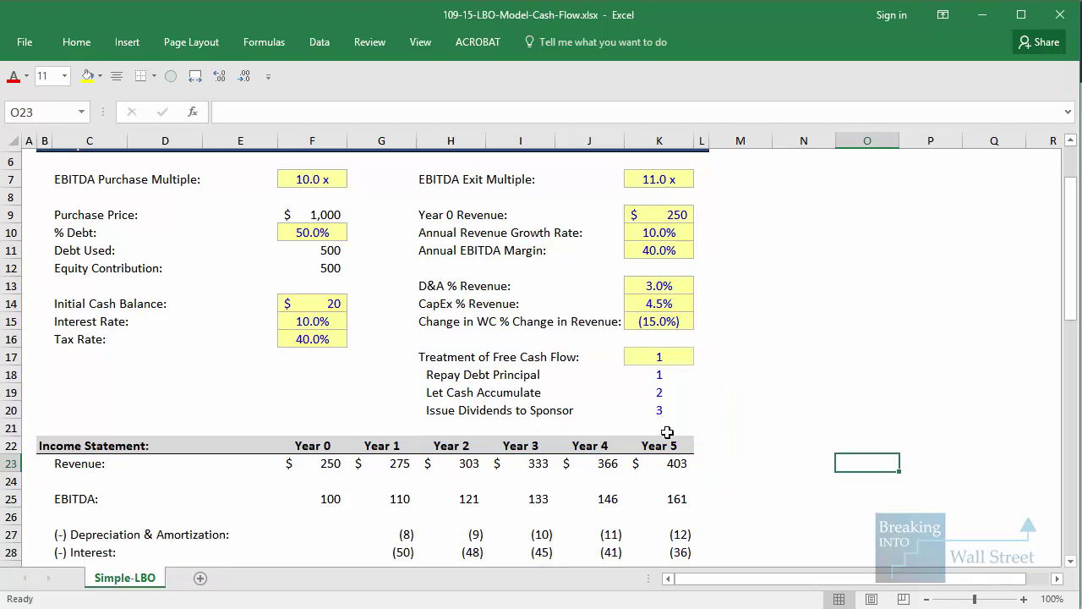
click(677, 339)
click(701, 336)
click(694, 360)
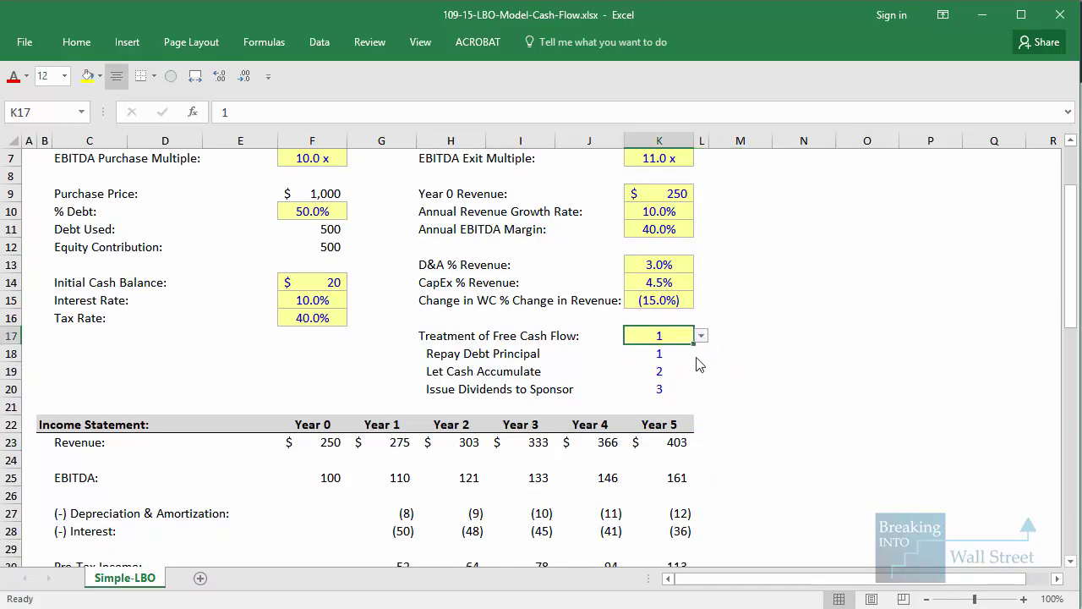
scroll(707, 381, down, 1)
click(746, 451)
Step: Review the Interest row at (50), Debt Balance holding at 500, and the Free Cash Flow row
scroll(745, 451, down, 1)
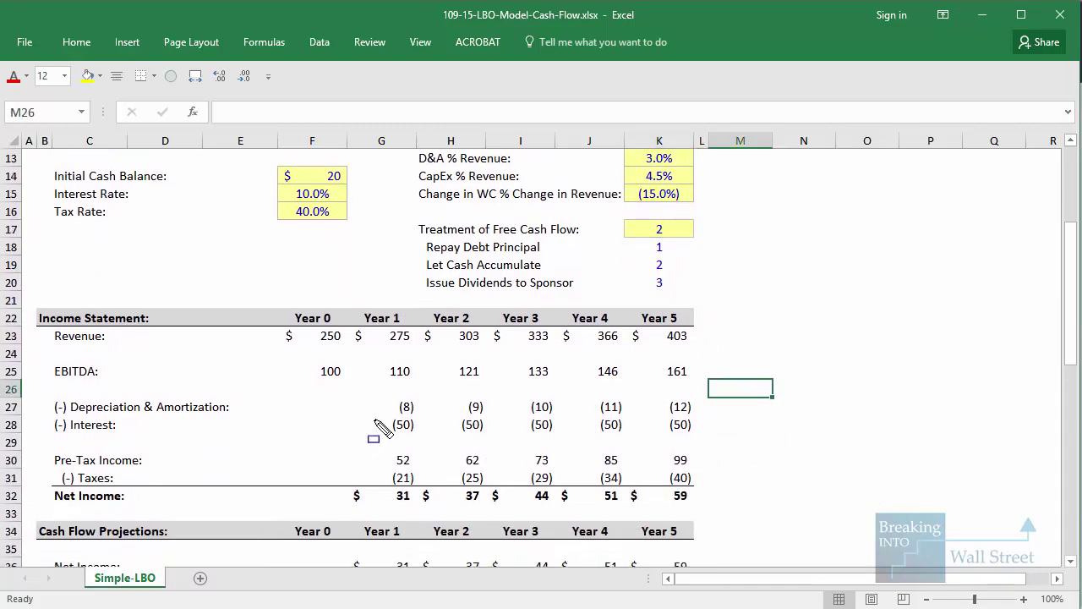
mouse_move(383, 409)
mouse_down()
mouse_move(550, 454)
mouse_move(718, 448)
mouse_up()
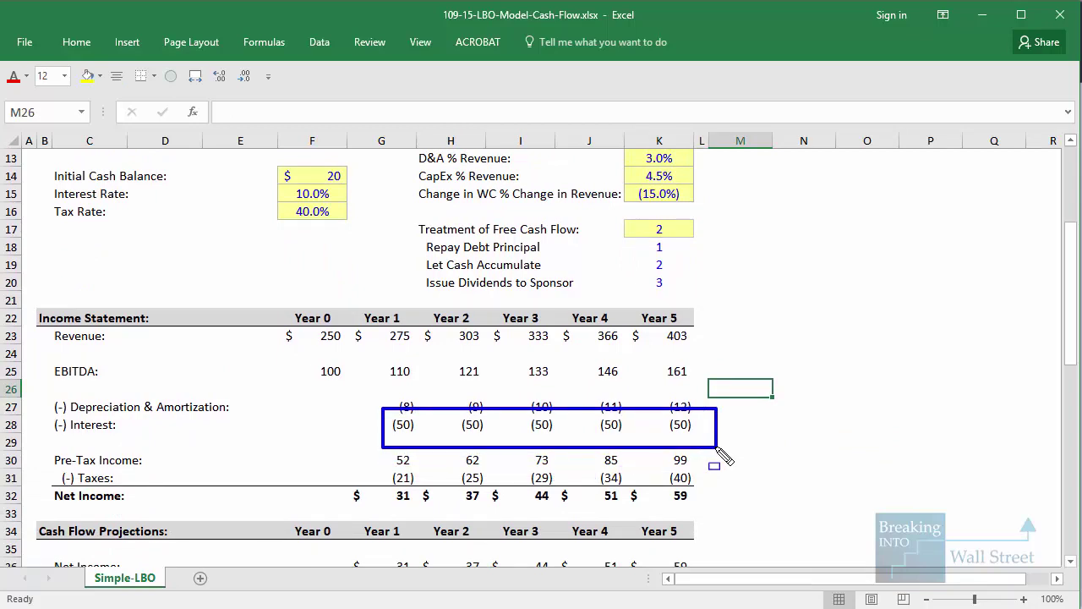
key(Escape)
scroll(719, 444, down, 6)
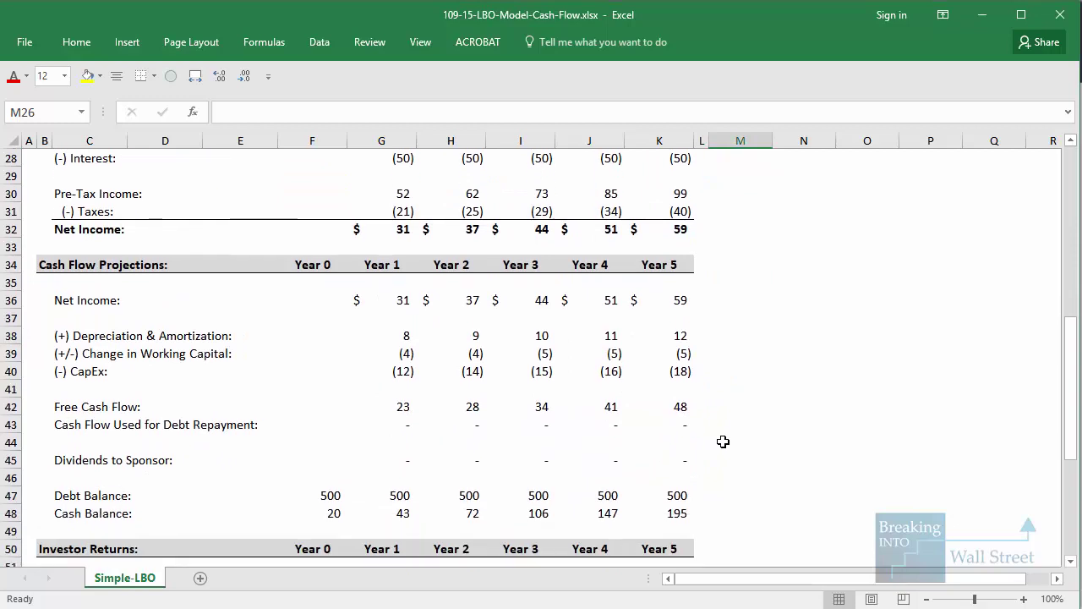
drag(297, 433, 754, 459)
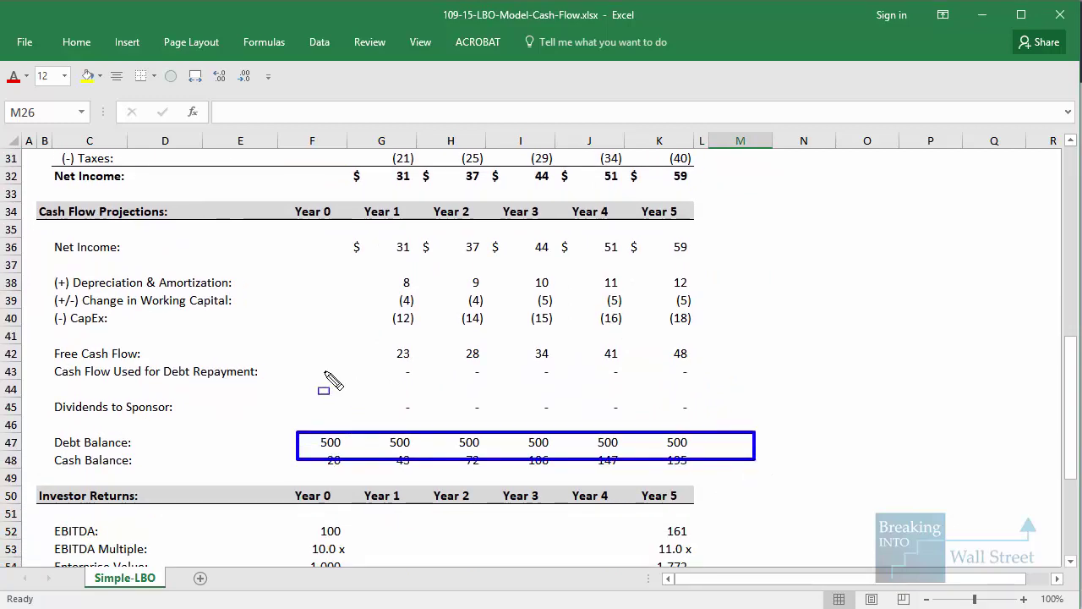
drag(355, 337, 723, 372)
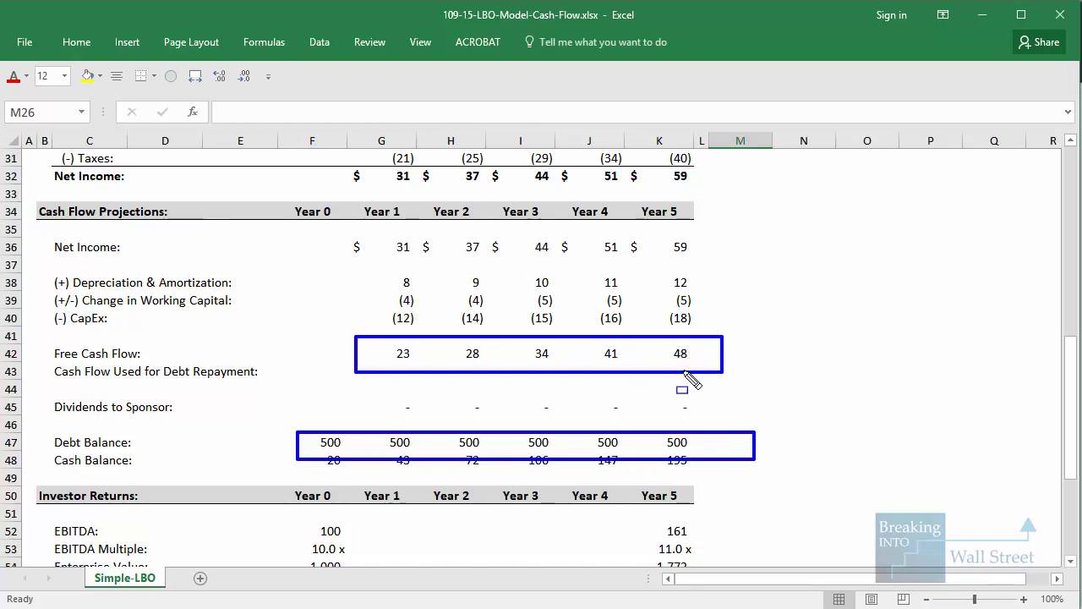
key(Escape)
scroll(505, 366, up, 9)
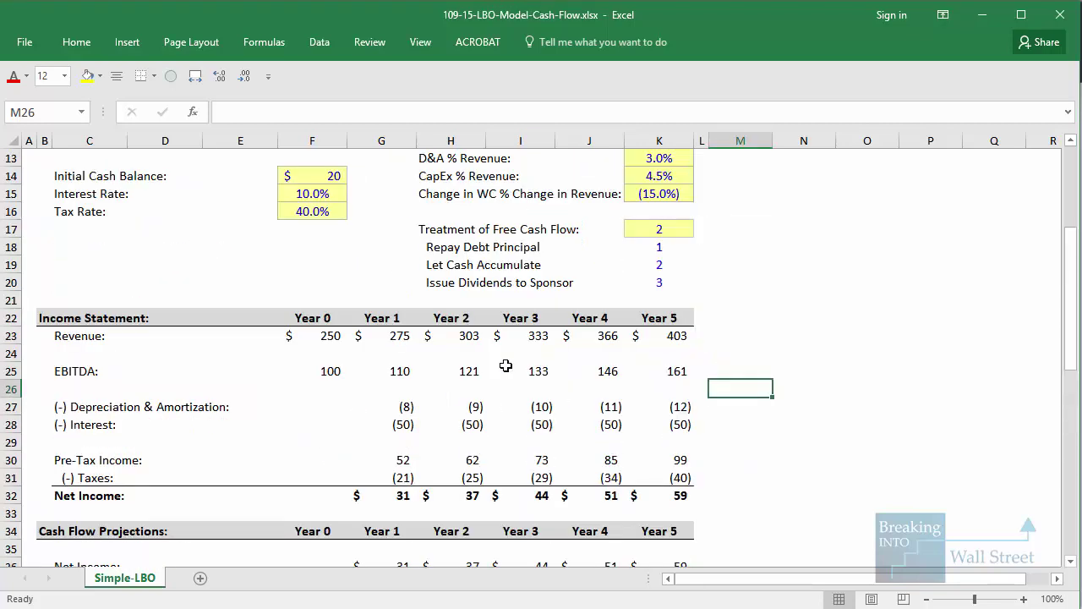
click(679, 387)
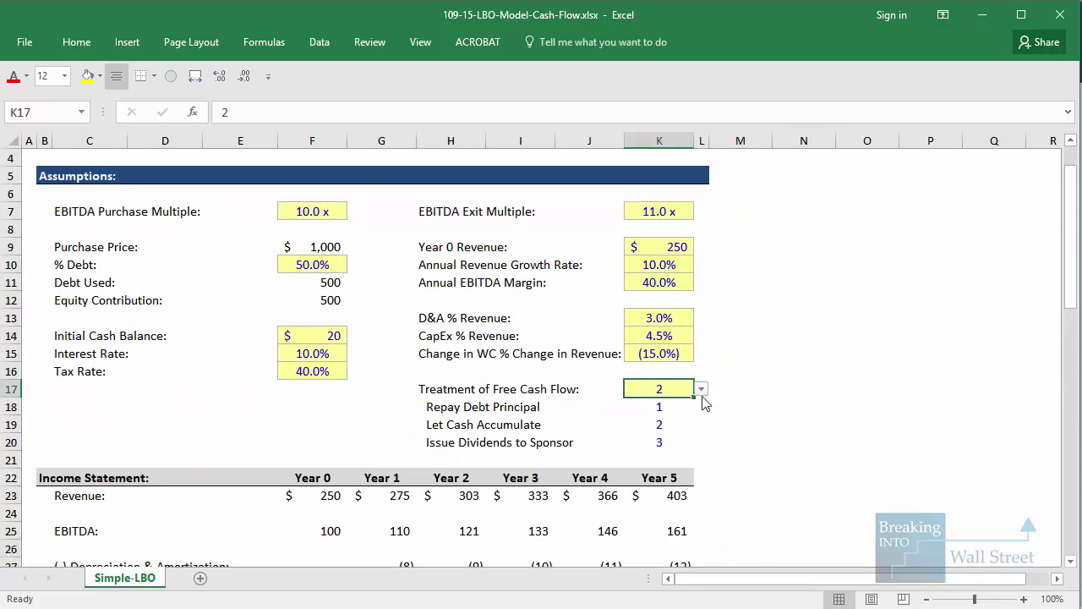
click(701, 388)
click(668, 401)
click(701, 460)
scroll(701, 464, down, 4)
scroll(701, 463, down, 4)
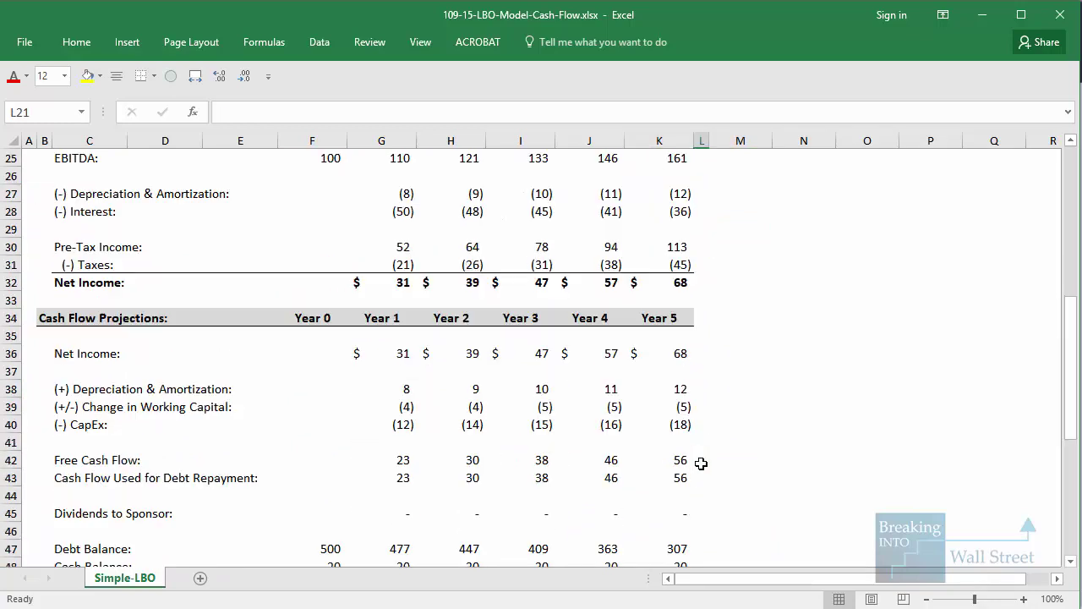
click(720, 447)
scroll(724, 453, down, 1)
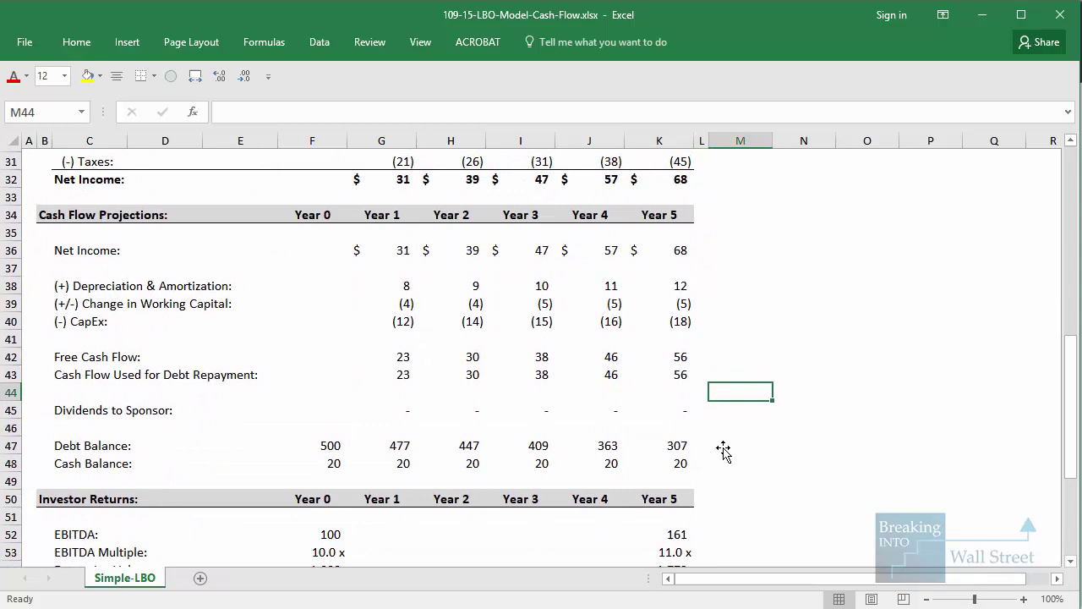
scroll(723, 448, up, 5)
mouse_move(367, 358)
mouse_down()
mouse_move(705, 414)
mouse_move(734, 385)
mouse_up()
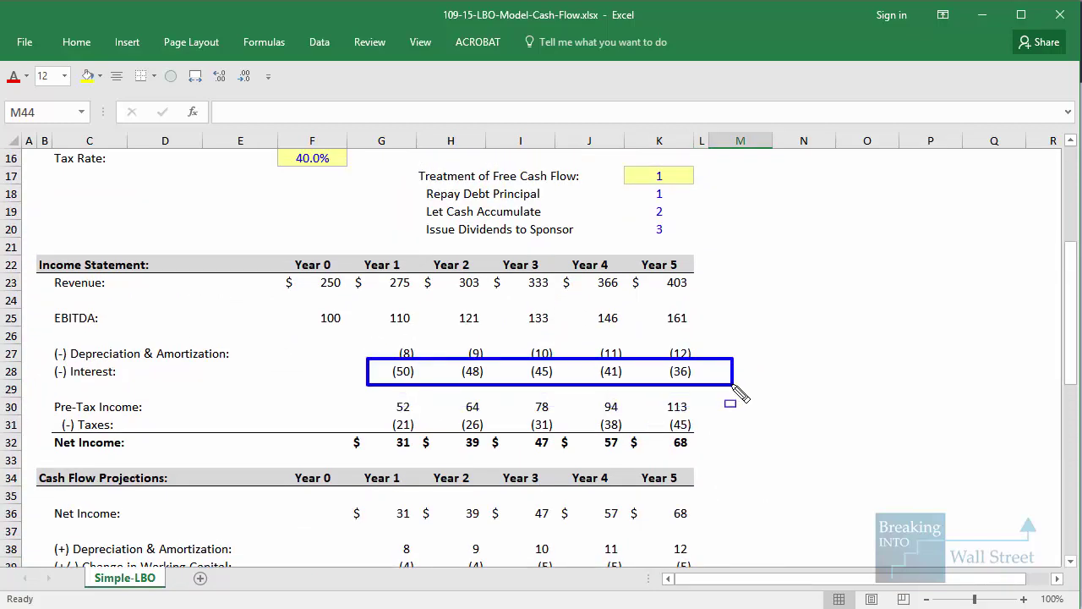
key(Escape)
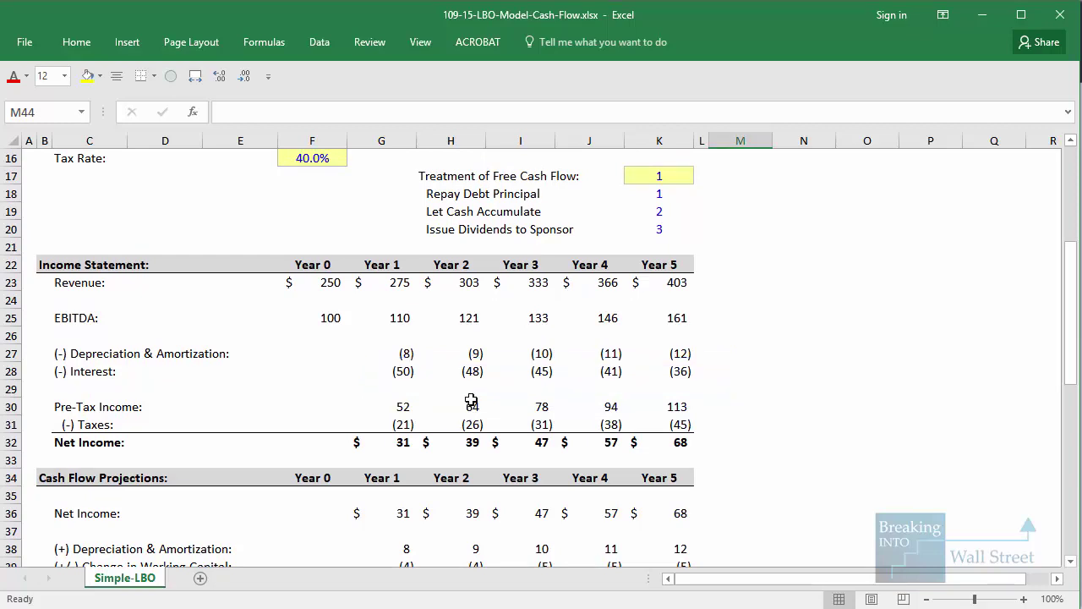
scroll(471, 400, down, 4)
click(764, 533)
key(ctrl+2)
mouse_move(365, 390)
mouse_down()
mouse_move(443, 415)
mouse_move(750, 417)
mouse_up()
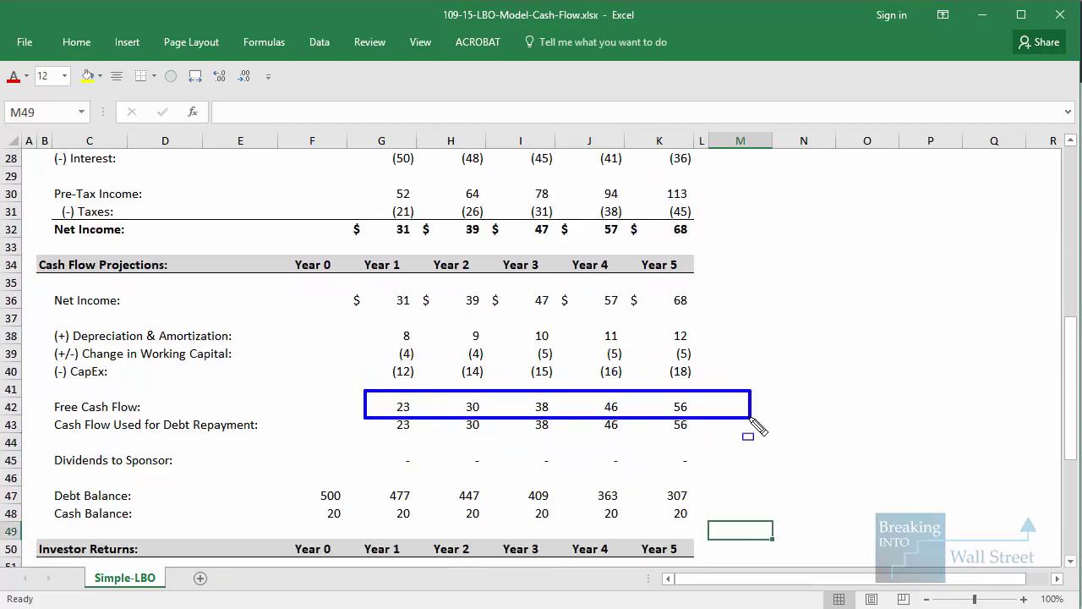
scroll(752, 436, down, 1)
mouse_move(308, 425)
mouse_down()
mouse_move(708, 510)
mouse_move(685, 494)
mouse_move(692, 472)
mouse_up()
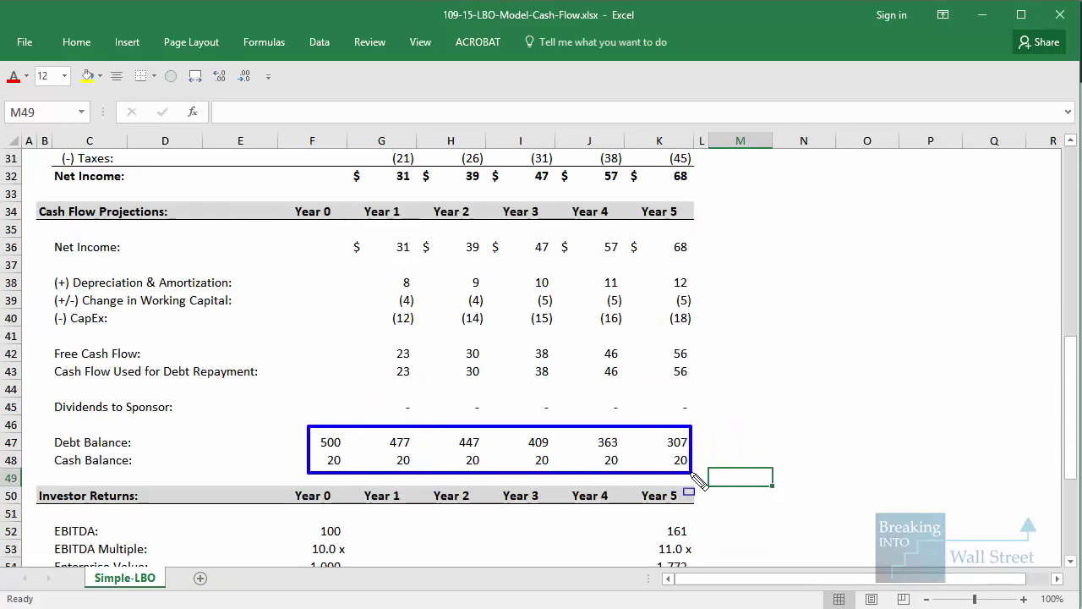
scroll(526, 460, down, 2)
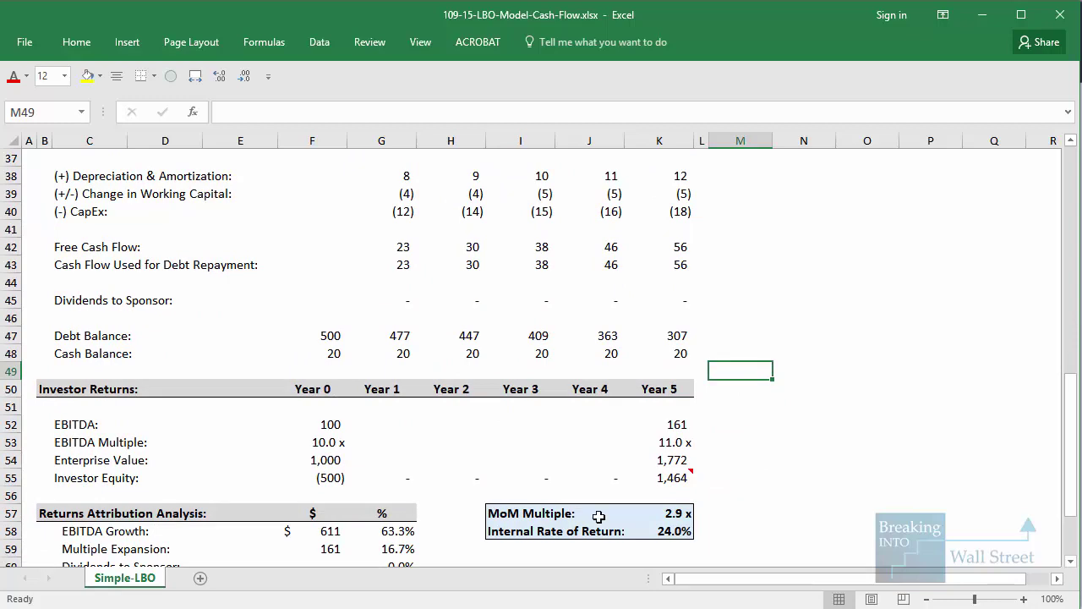
drag(638, 497, 738, 545)
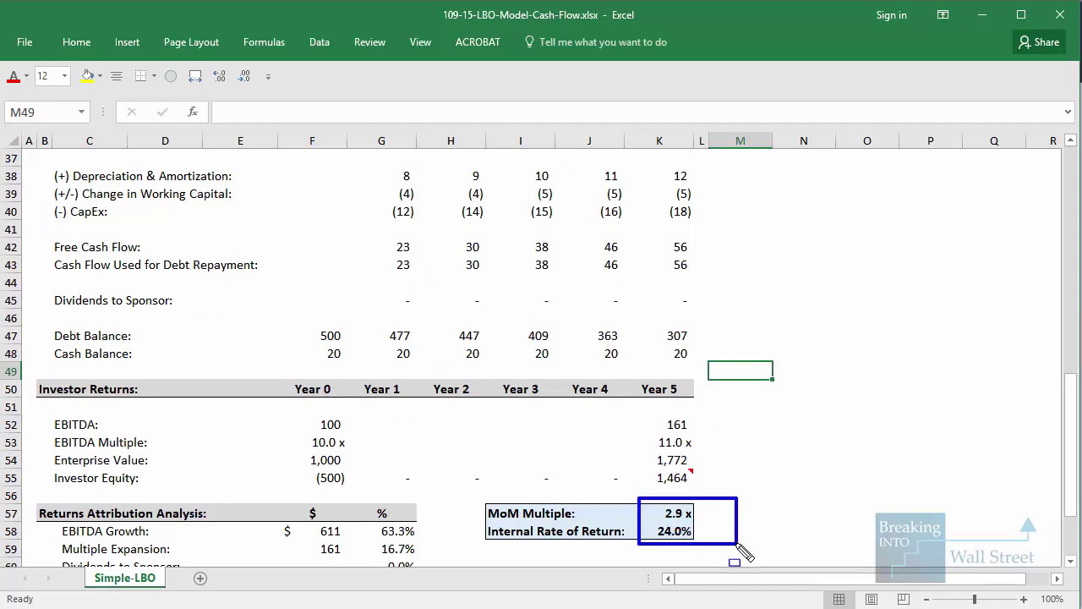
Step: Set K17's free cash flow treatment to 2 and check the resulting 23.7% IRR
scroll(732, 508, up, 9)
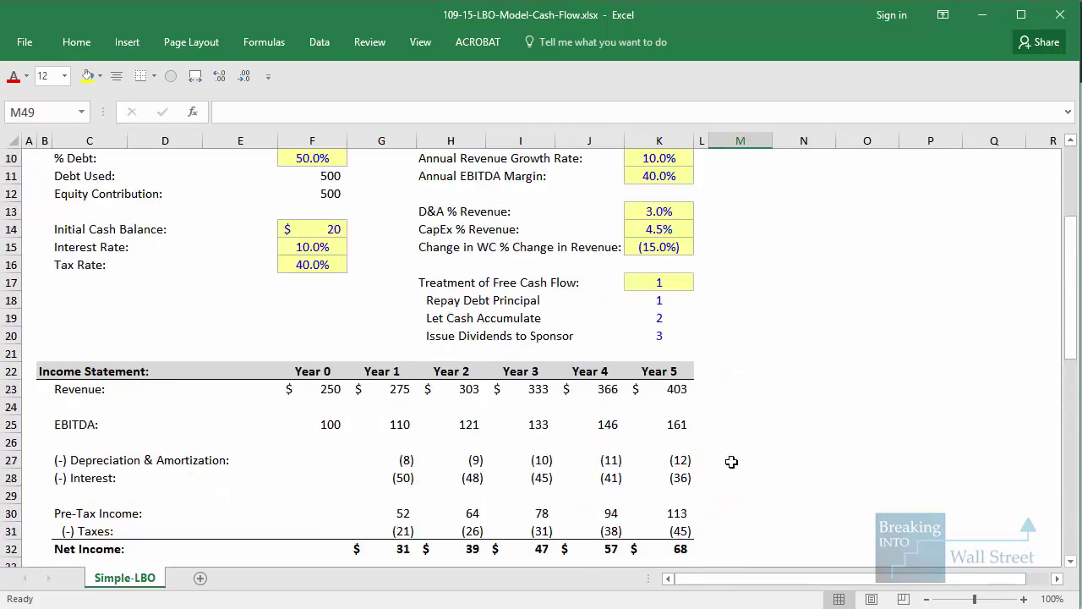
click(681, 282)
click(701, 282)
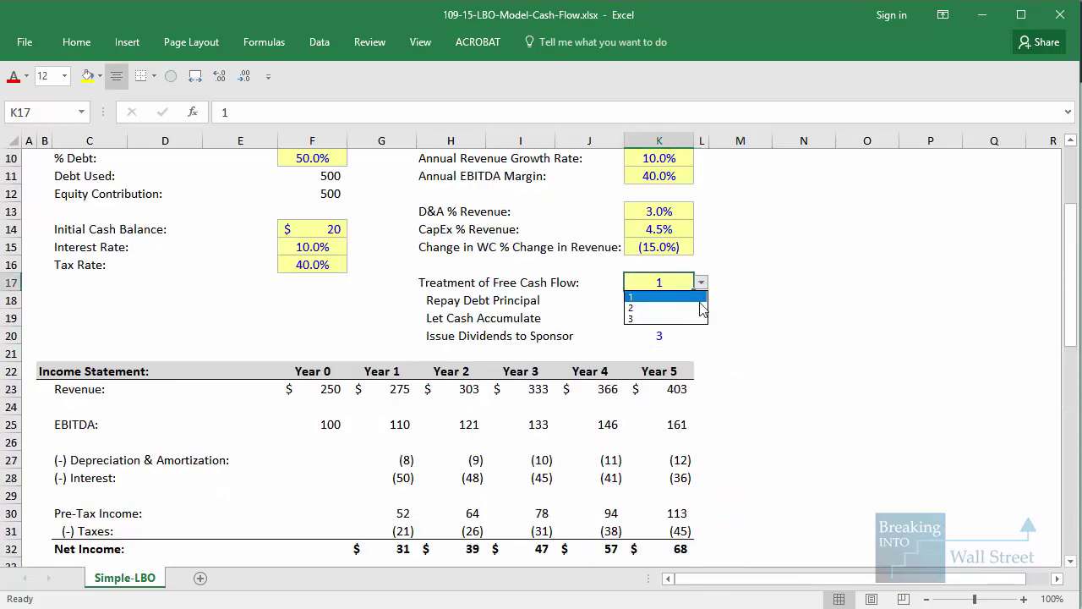
click(673, 307)
scroll(634, 492, down, 7)
scroll(634, 492, down, 4)
mouse_move(641, 389)
mouse_down()
mouse_move(642, 411)
mouse_move(732, 446)
mouse_up()
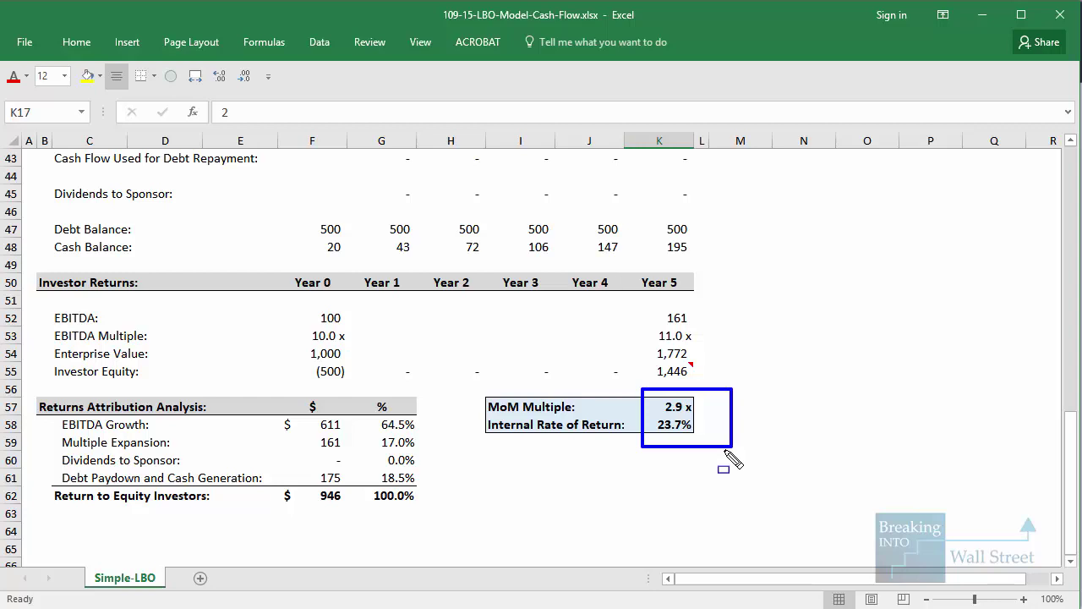
key(Escape)
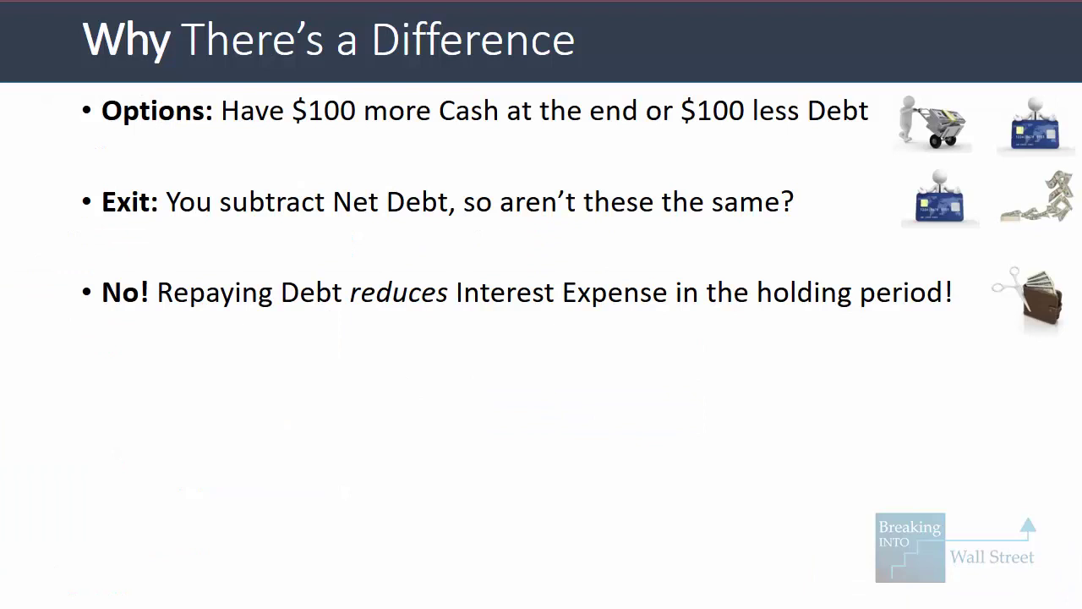
Step: Show the bullets on lower interest expense favoring debt repayment and the small-difference Rule
key(Right)
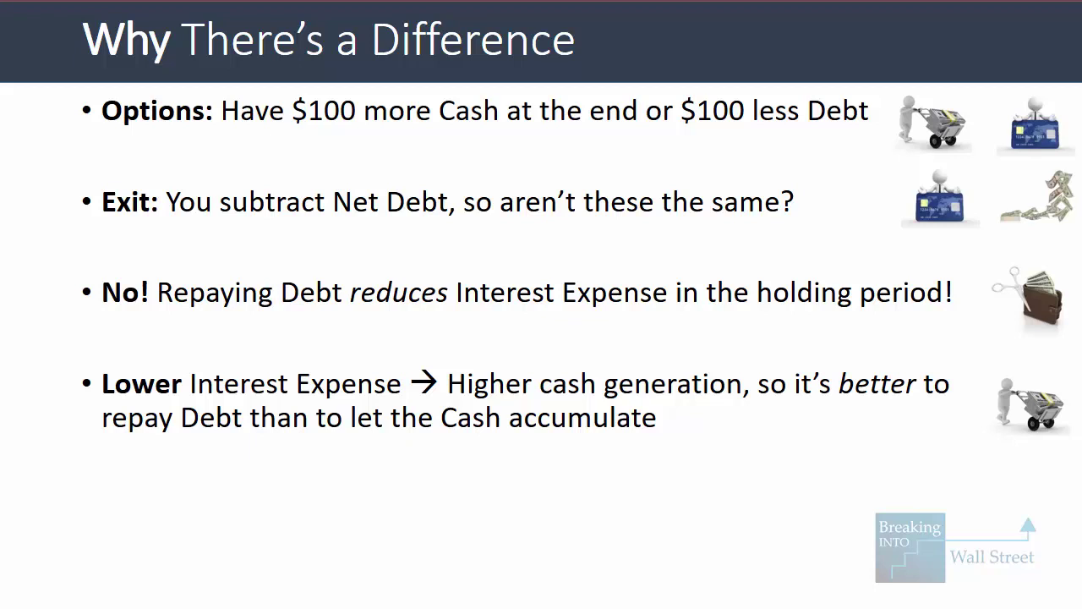
key(Right)
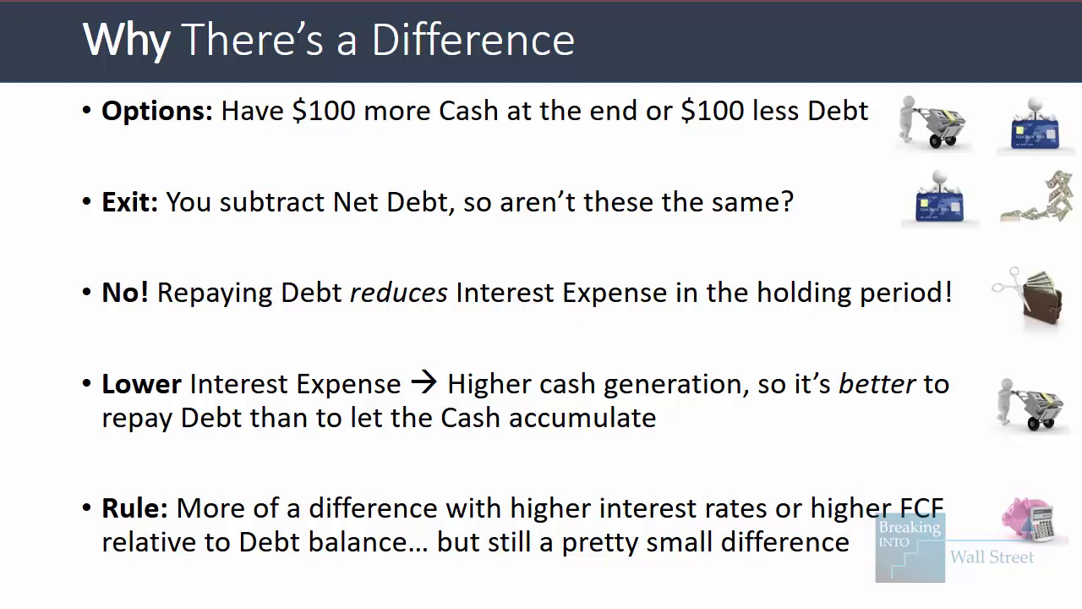
Step: In Excel, set the Interest Rate in F15 to 15% and check the 2.7x MoM and 22.4% IRR
key(alt+Tab)
click(592, 425)
scroll(584, 432, up, 13)
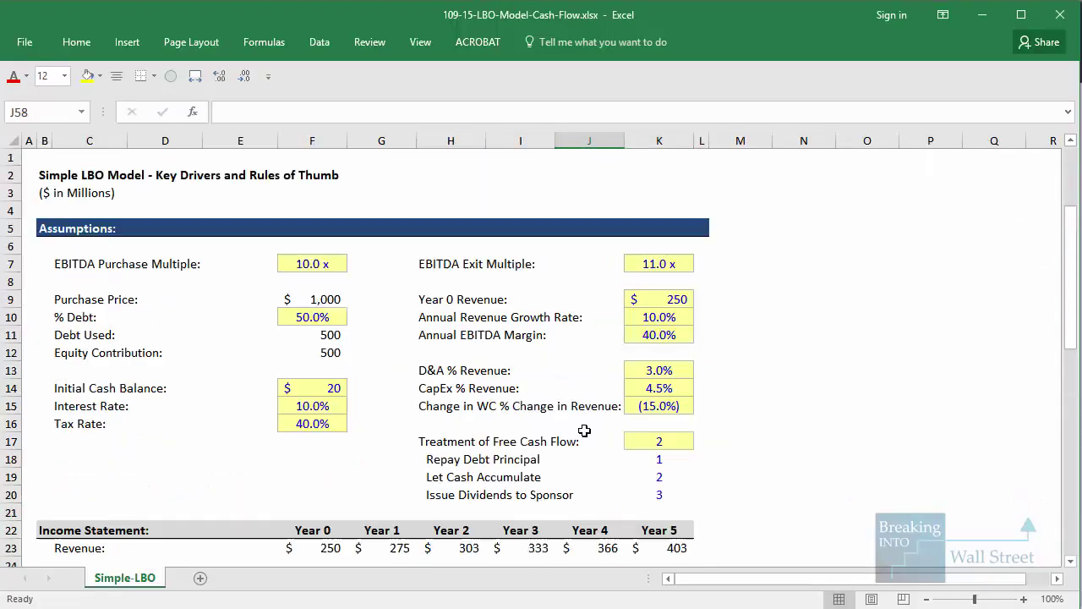
click(661, 437)
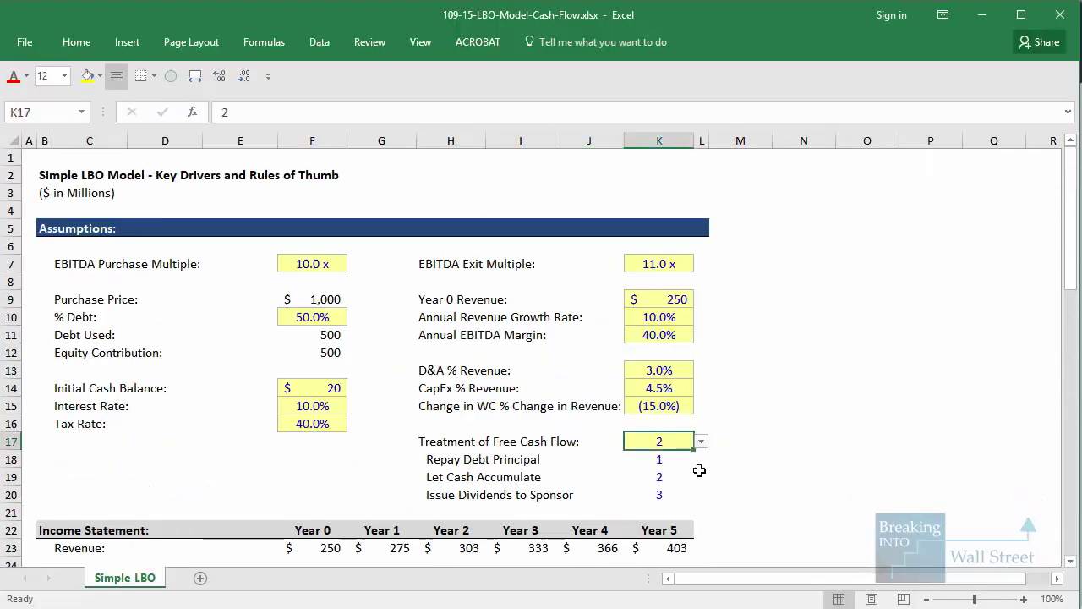
click(345, 410)
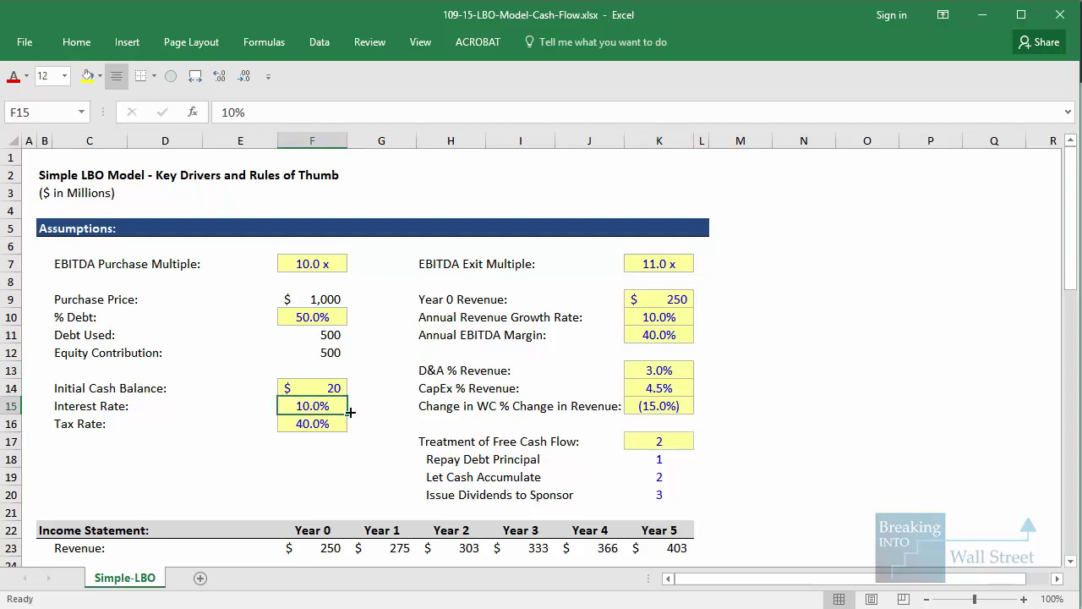
text(15)
key(ctrl+Return)
scroll(350, 412, down, 4)
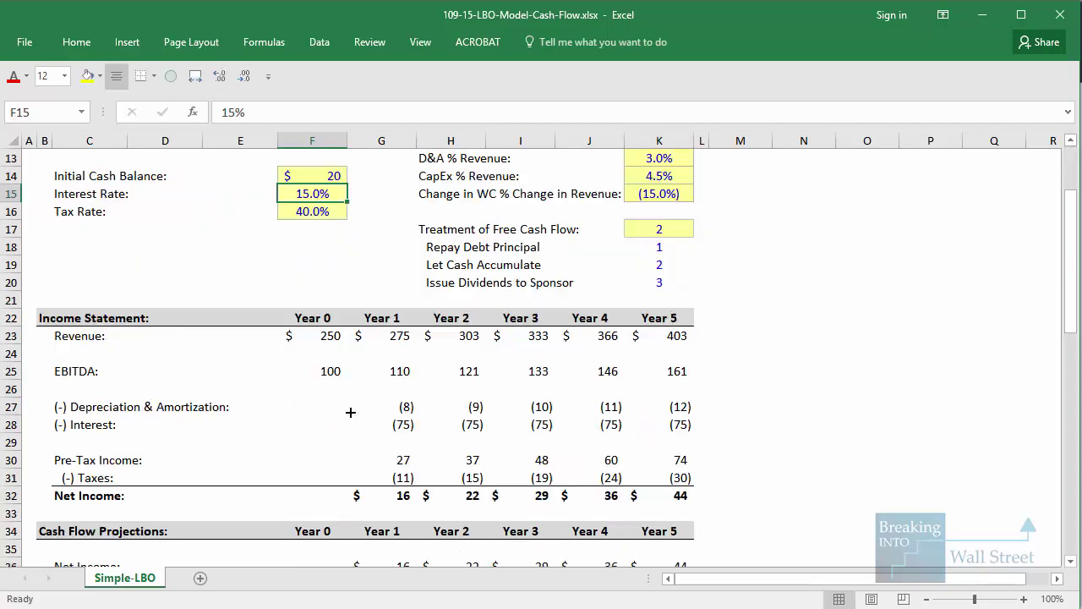
scroll(350, 411, down, 11)
drag(645, 336, 741, 402)
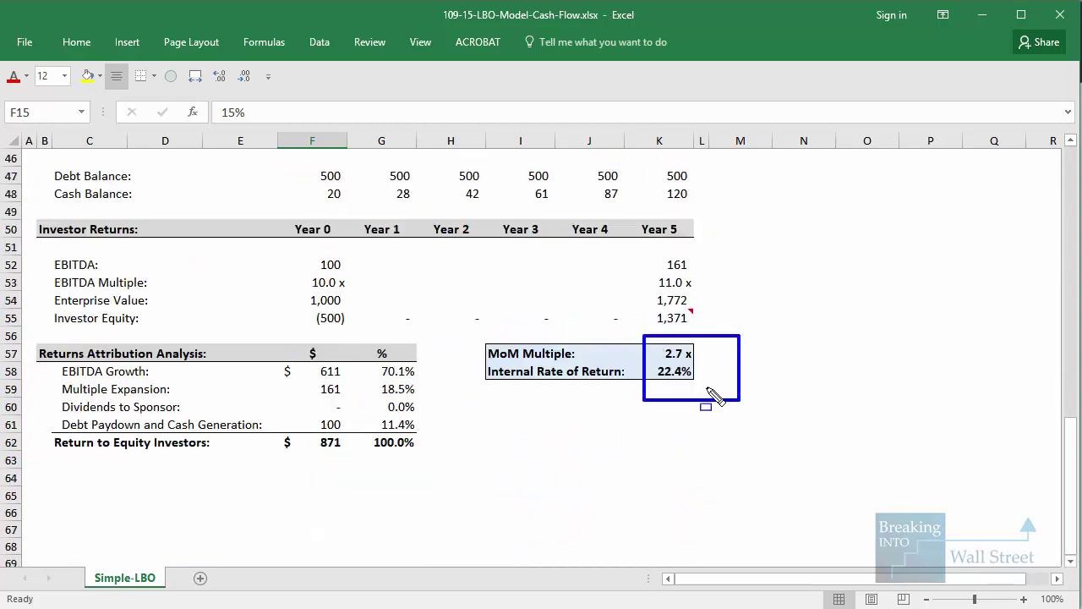
scroll(710, 398, up, 15)
Step: Set K17 to 1, Repay Debt Principal, and check the 2.8x MoM and 22.6% IRR
click(686, 441)
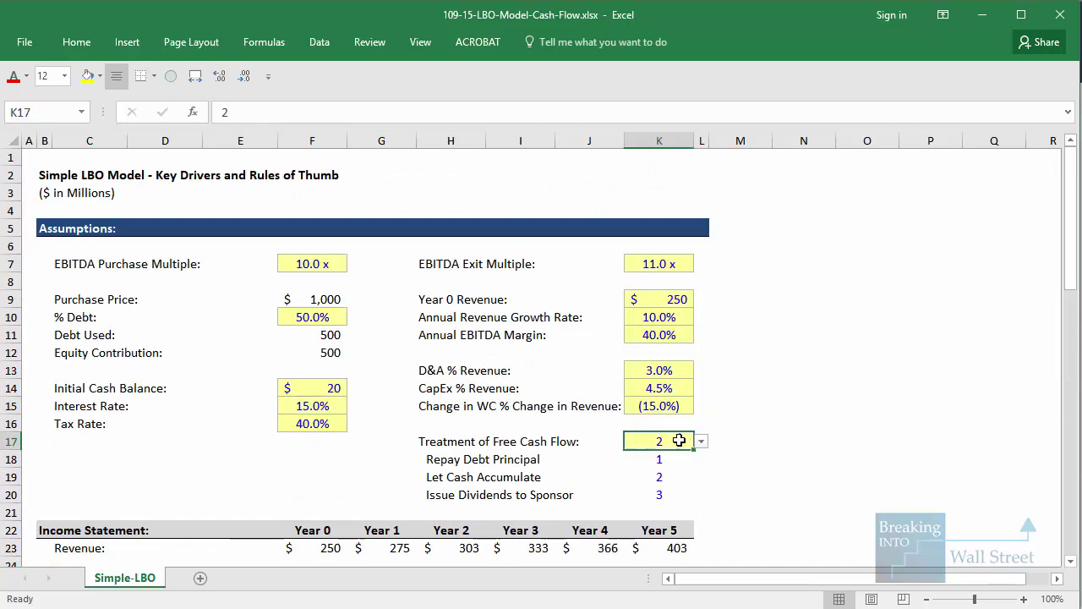
click(701, 442)
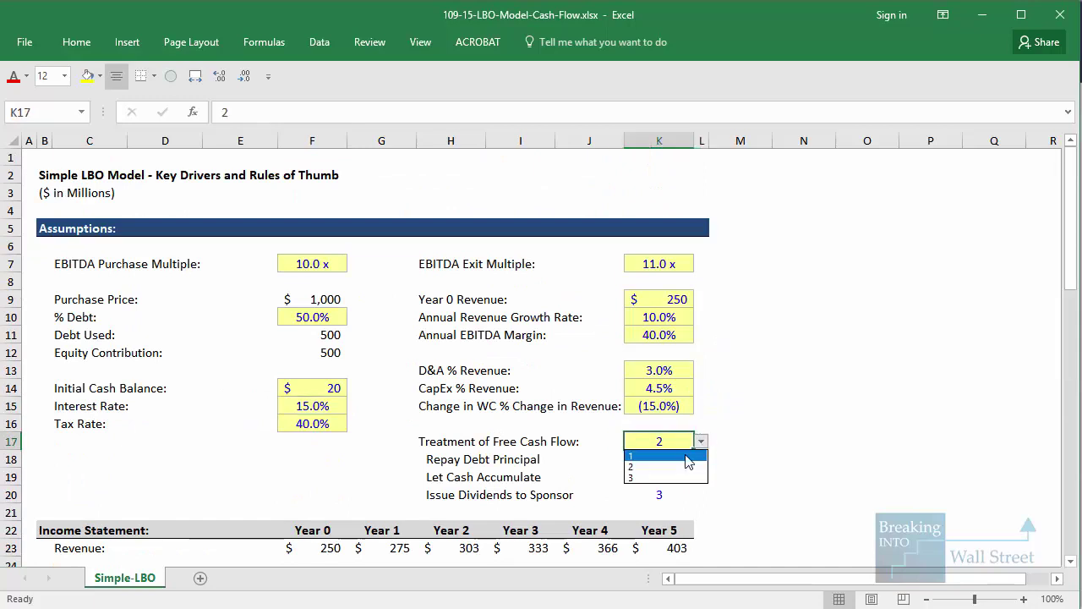
click(687, 452)
scroll(676, 507, down, 18)
scroll(648, 396, up, 3)
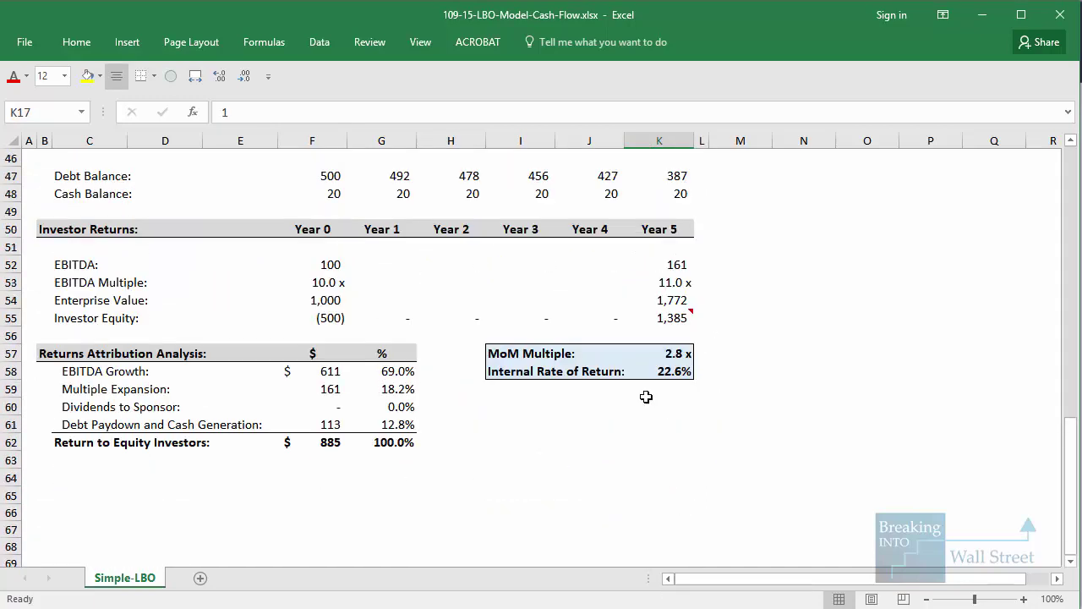
drag(657, 357, 720, 401)
key(Escape)
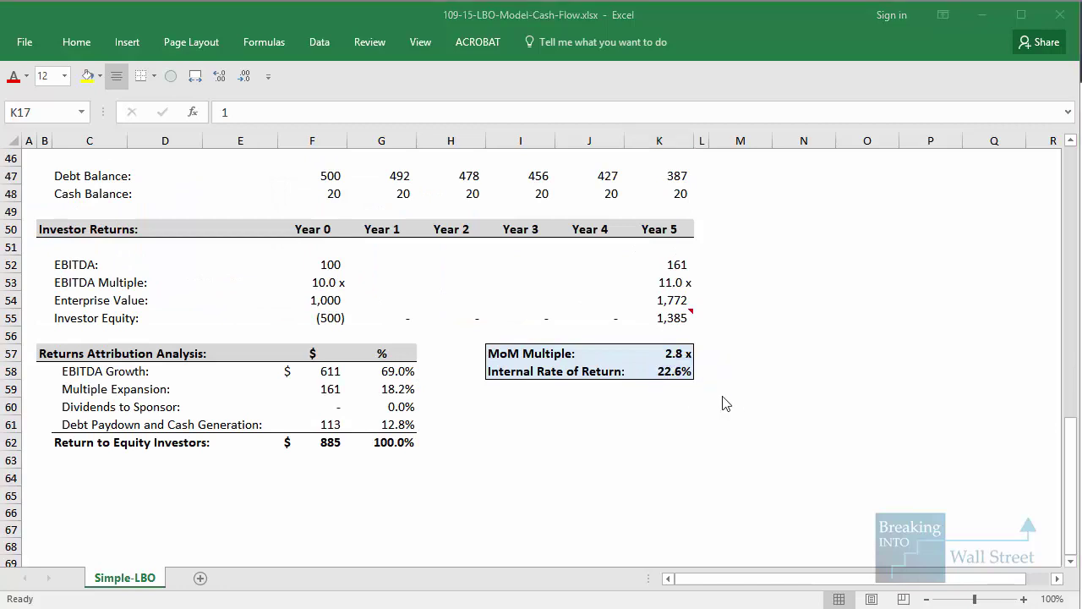
Step: Undo and redo the treatment change to compare 22.4% IRR with cash against 22.6% with repayment
key(ctrl+z)
scroll(732, 391, down, 11)
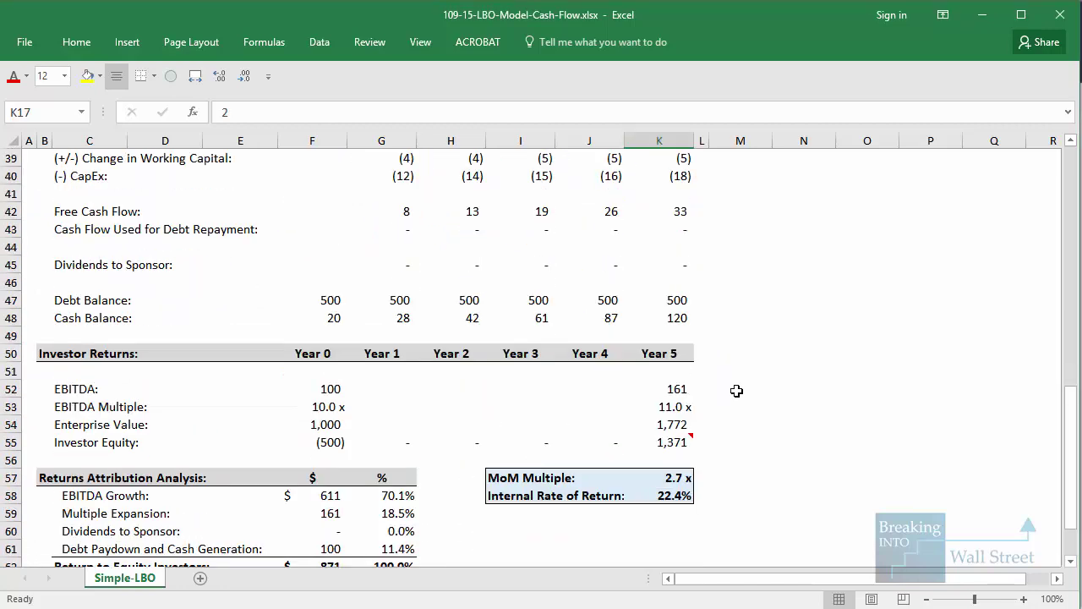
scroll(670, 467, up, 13)
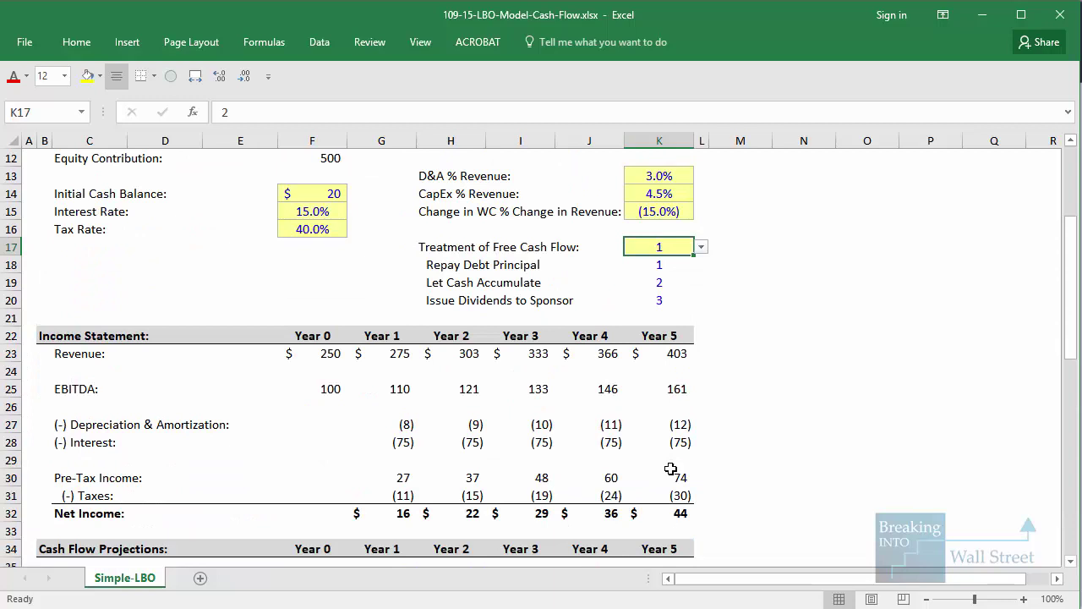
key(ctrl+y)
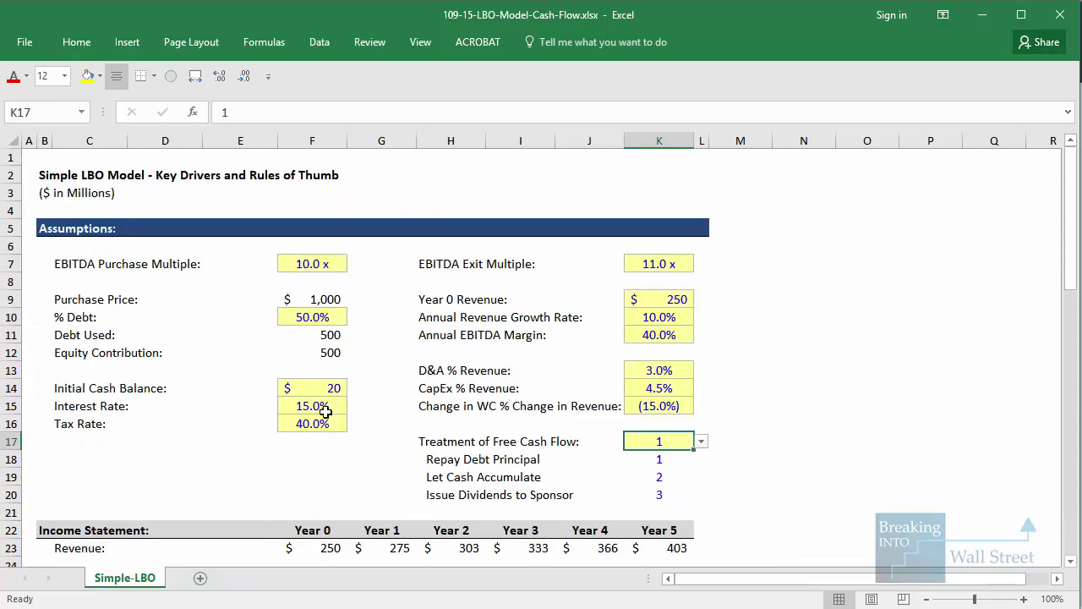
Step: Set the Interest Rate in F15 to 2% and check the 25.8% IRR from repaying debt
click(321, 407)
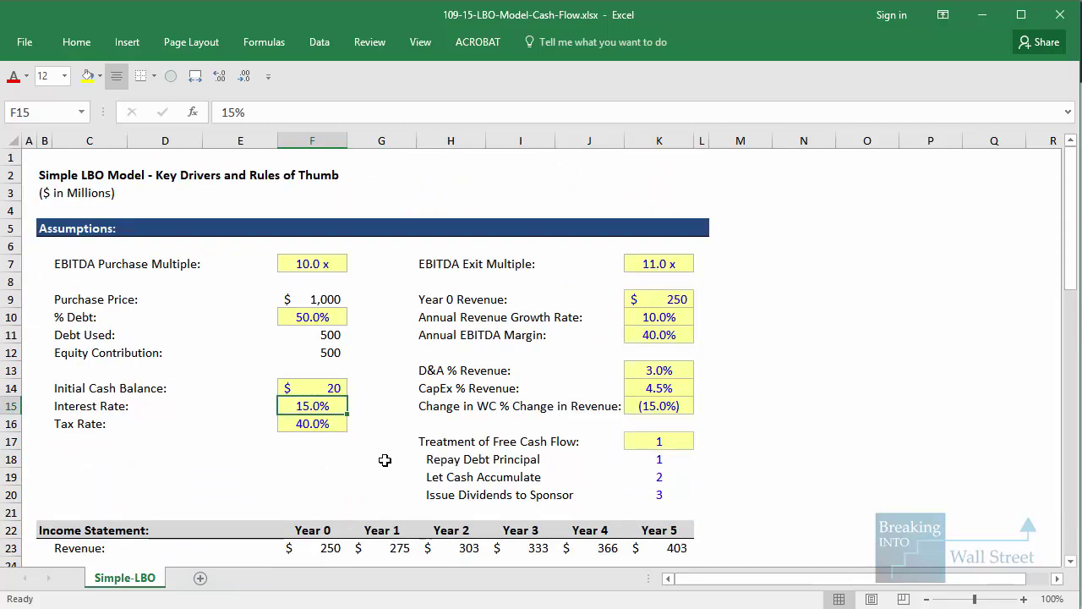
text(2)
key(ctrl+Return)
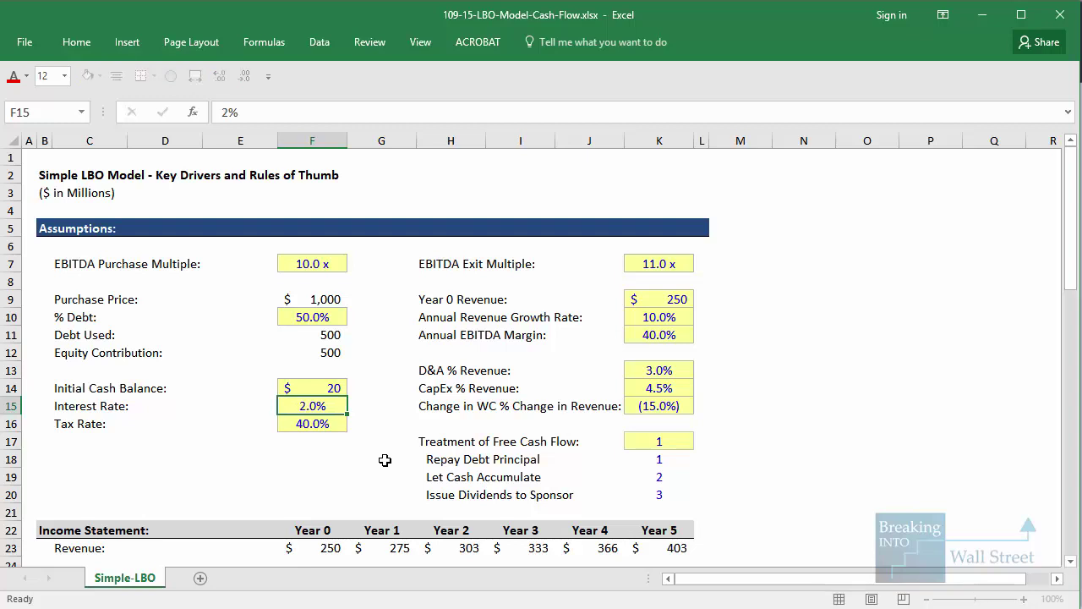
scroll(402, 454, down, 9)
scroll(403, 454, down, 5)
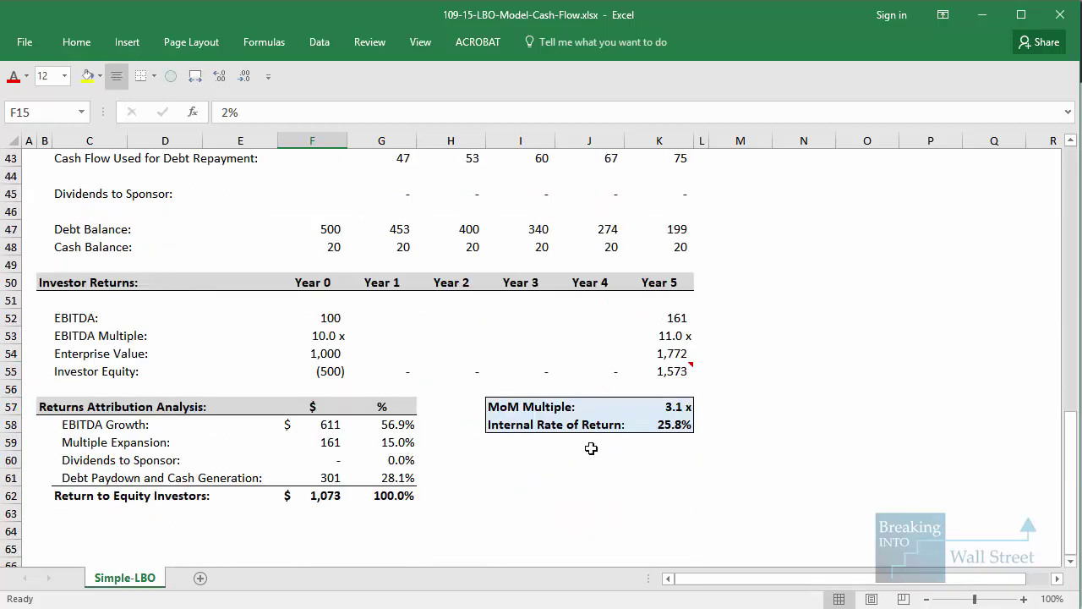
scroll(720, 403, up, 13)
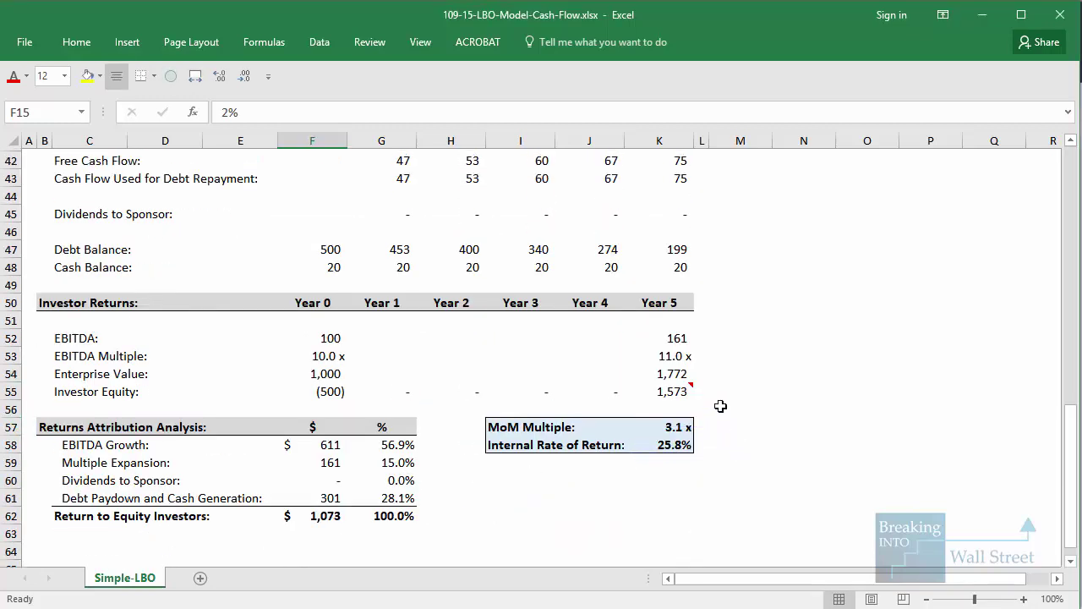
Step: Set K17 to 2 to see the 25.7% IRR with accumulated cash, then undo back to 1
click(681, 388)
click(701, 389)
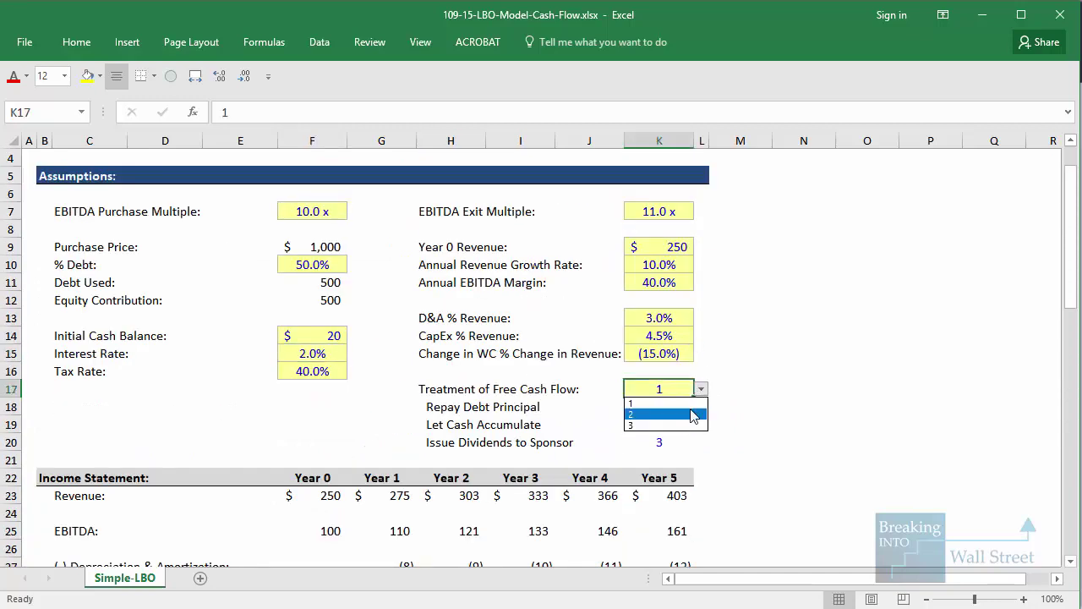
click(689, 414)
scroll(694, 407, down, 11)
drag(641, 518, 702, 542)
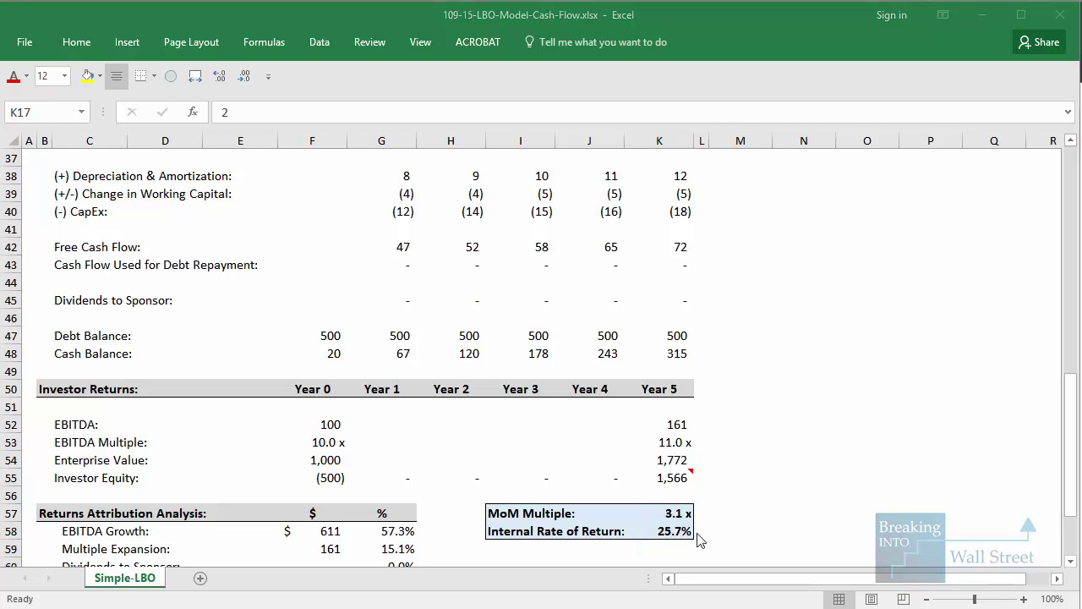
scroll(696, 533, up, 11)
key(ctrl+z)
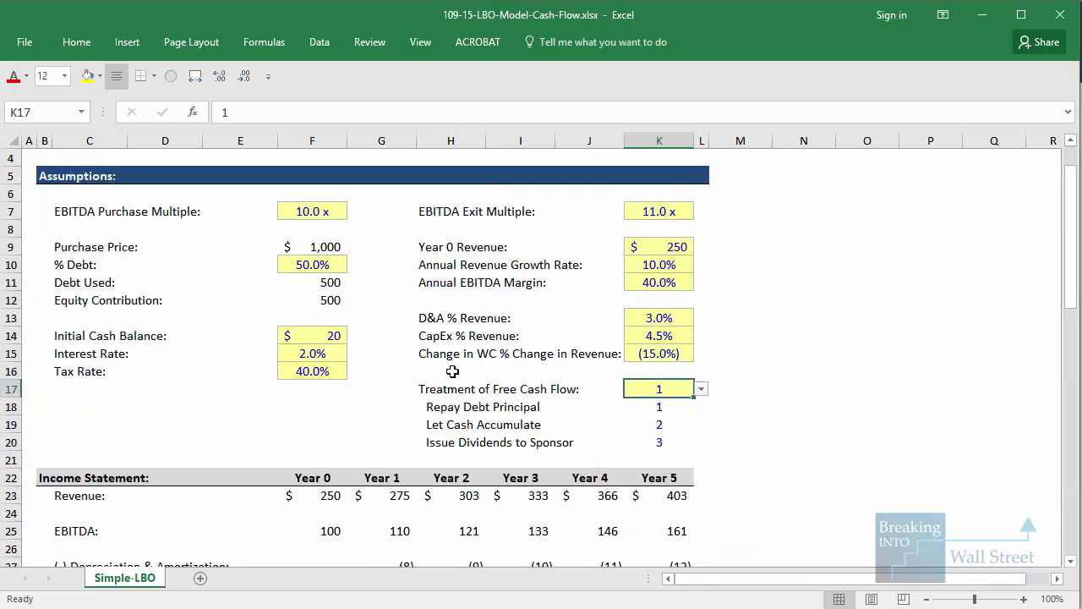